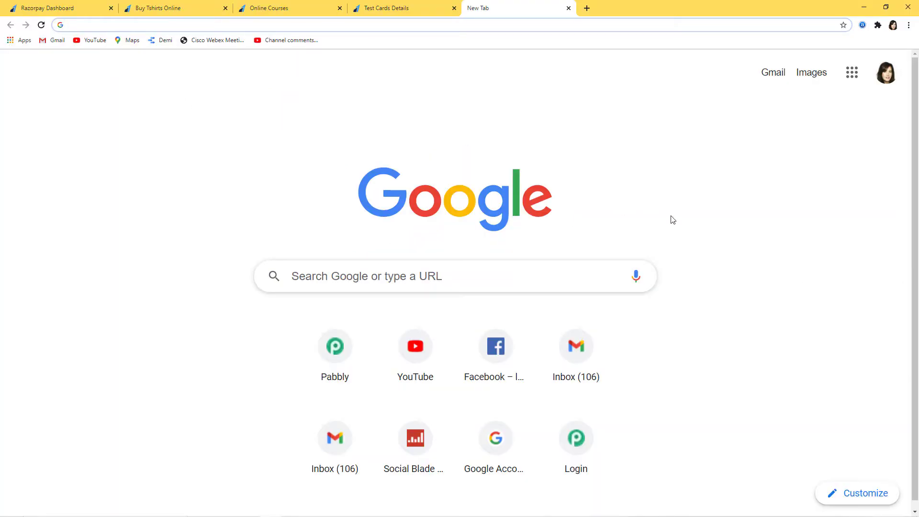
Load pabbly.com and go to the Pabbly Connect product page.
{"action": "left_click", "coordinate": [331, 22]}
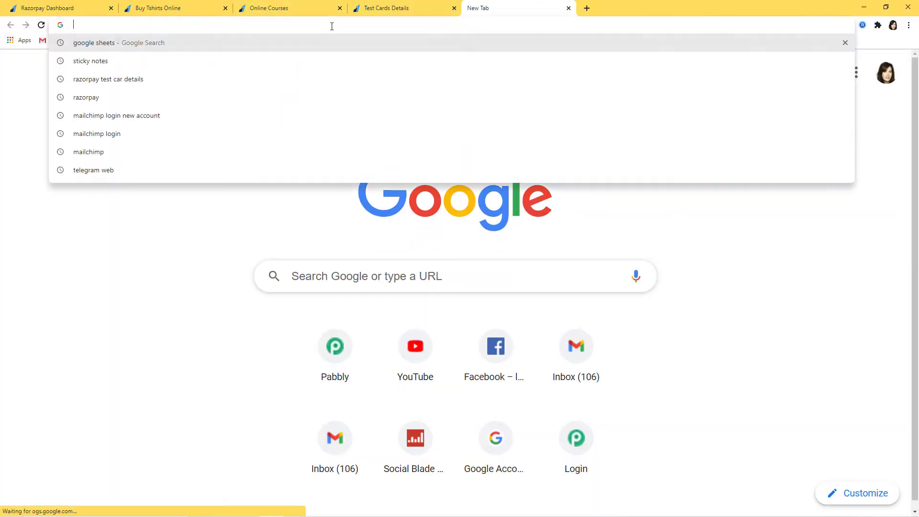
{"action": "type", "text": "pabbly.co"}
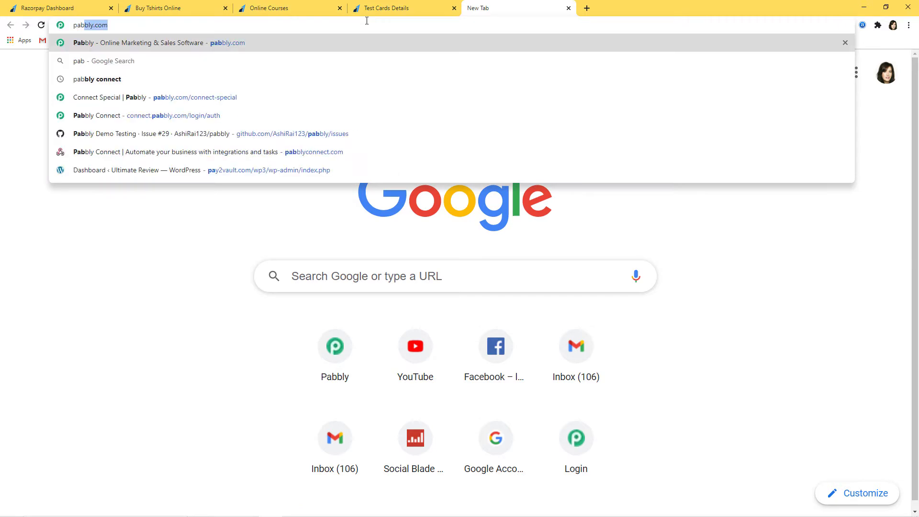
{"action": "type", "text": "m"}
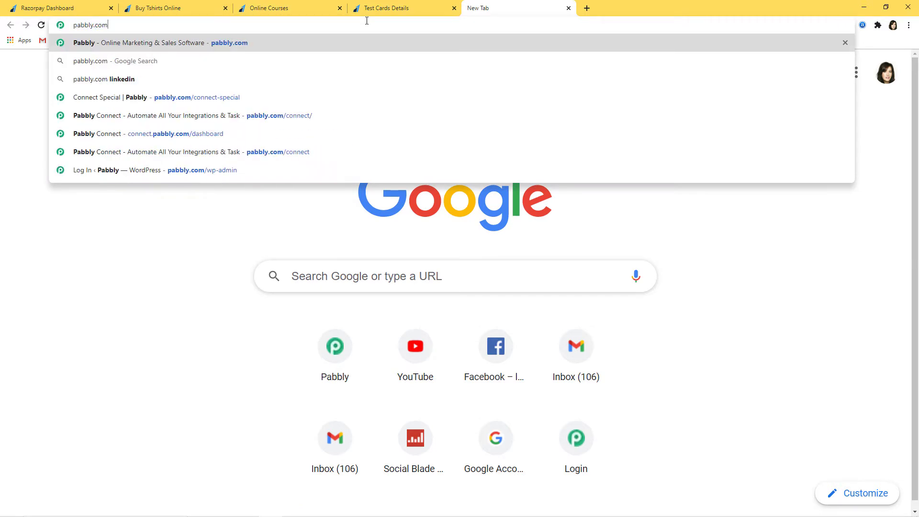
{"action": "key", "text": "Return"}
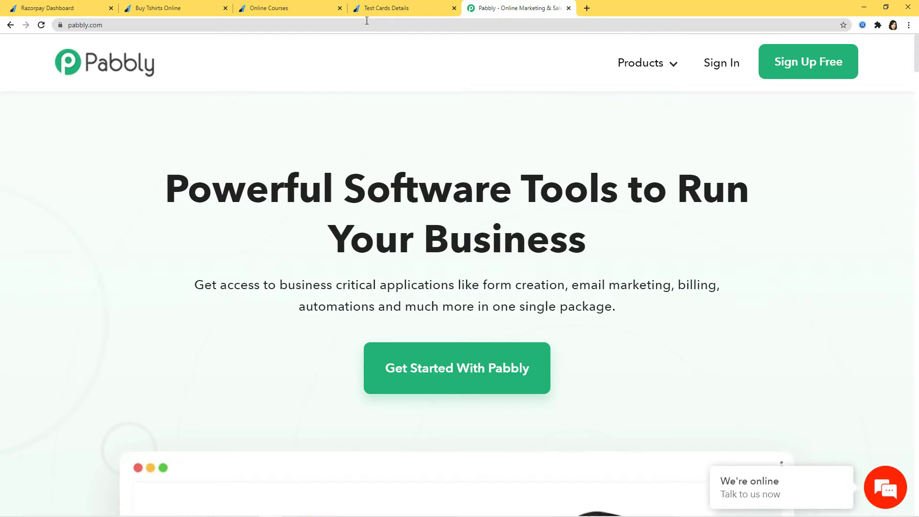
{"action": "left_click", "coordinate": [629, 62]}
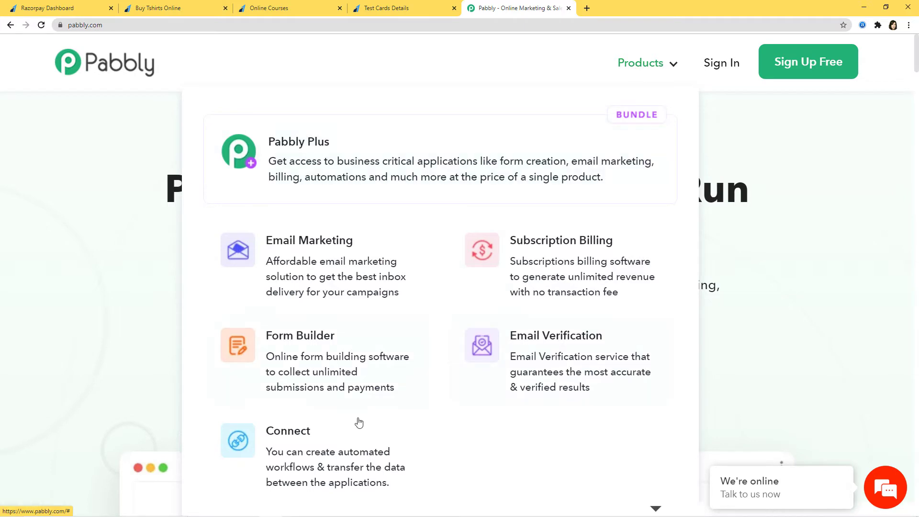
{"action": "left_click", "coordinate": [307, 464]}
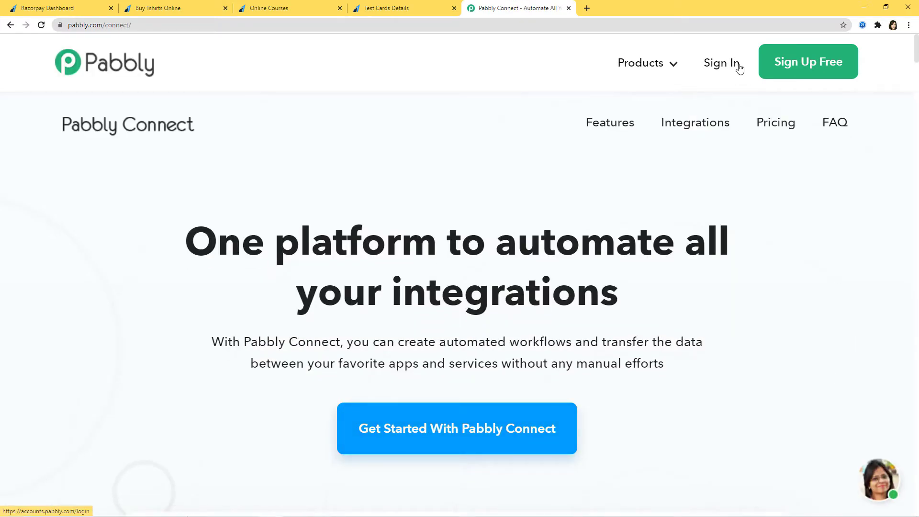
Sign in and access Pabbly Connect from the All Apps page.
{"action": "left_click", "coordinate": [719, 64]}
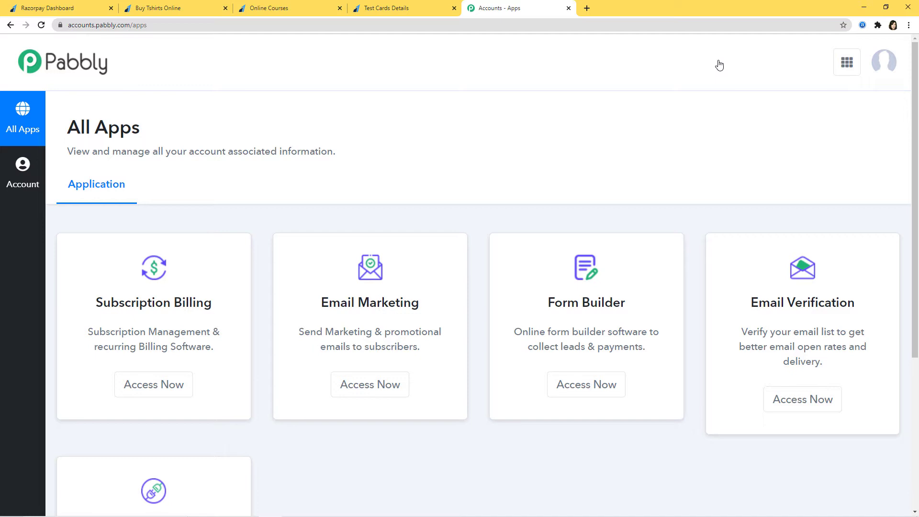
{"action": "scroll", "coordinate": [710, 142], "scroll_direction": "down", "scroll_amount": 5}
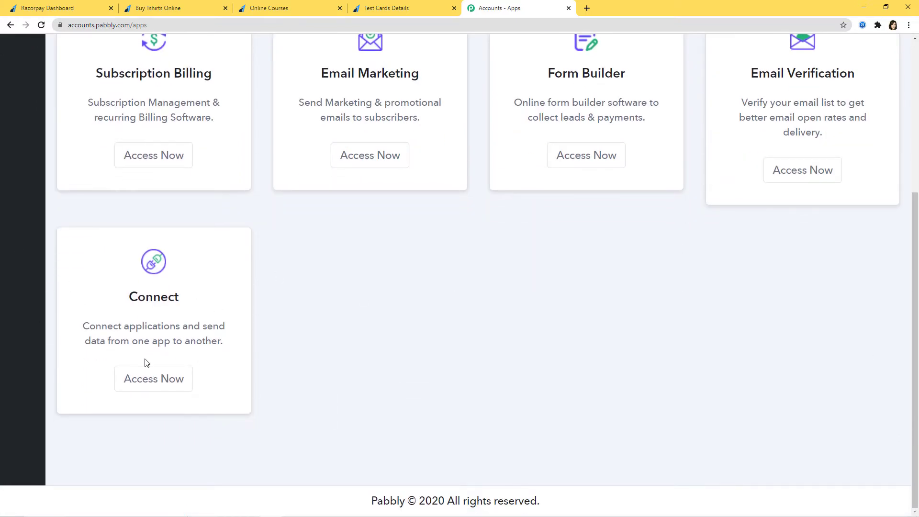
{"action": "left_click", "coordinate": [160, 384]}
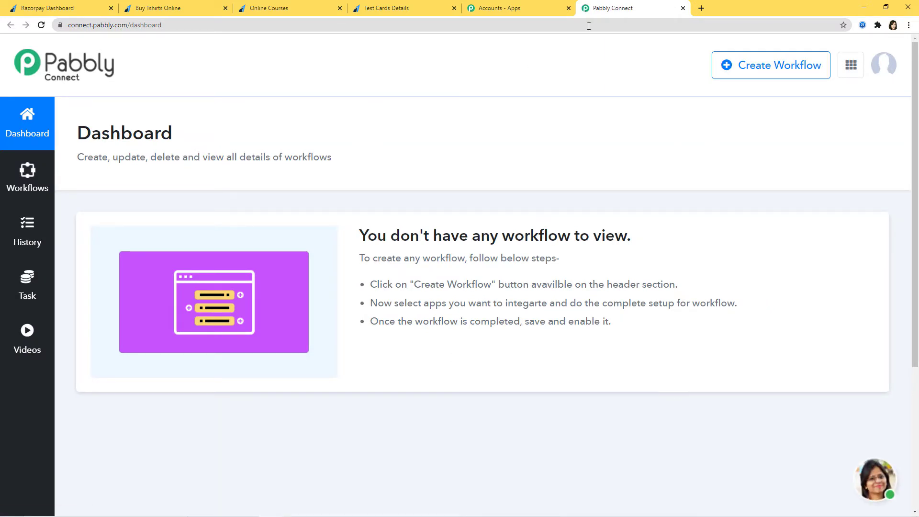
Create a new workflow named 'Razorpay to Google Sheets'.
{"action": "left_click", "coordinate": [755, 67]}
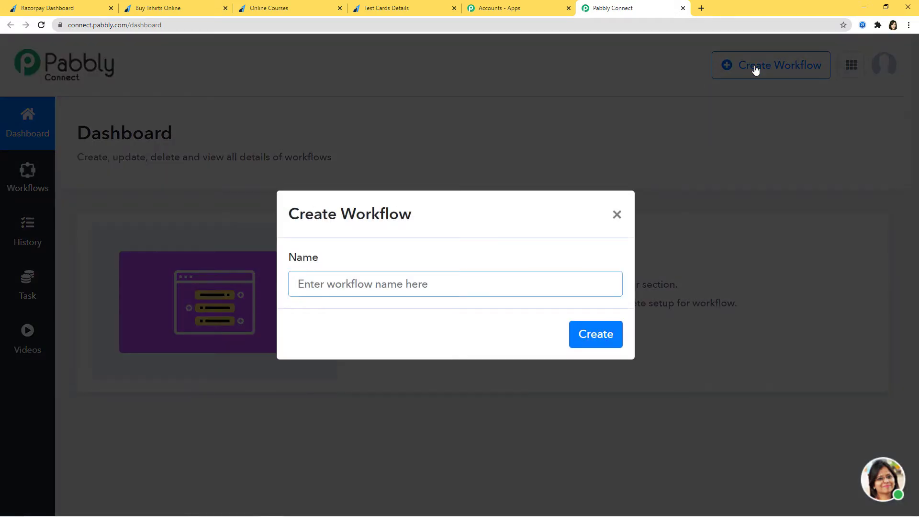
{"action": "type", "text": "Ra"}
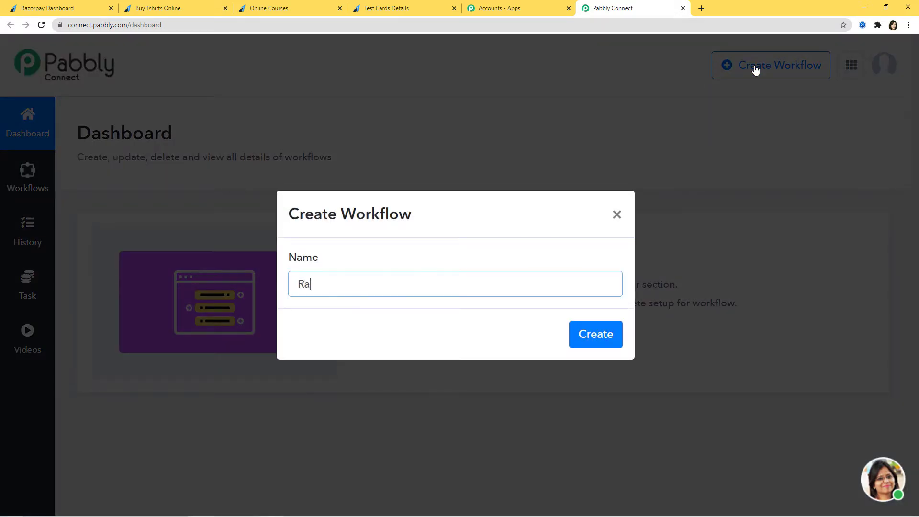
{"action": "type", "text": "zorpay to Google Sheets"}
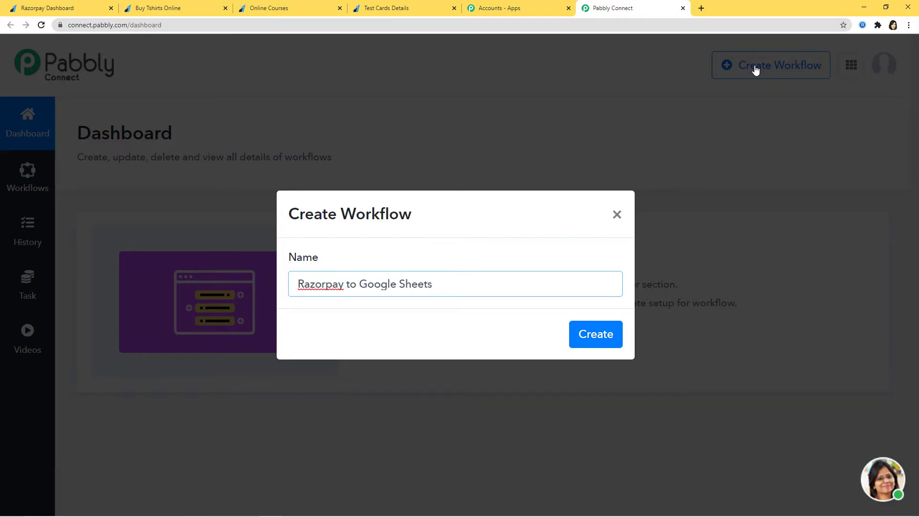
{"action": "key", "text": "Return"}
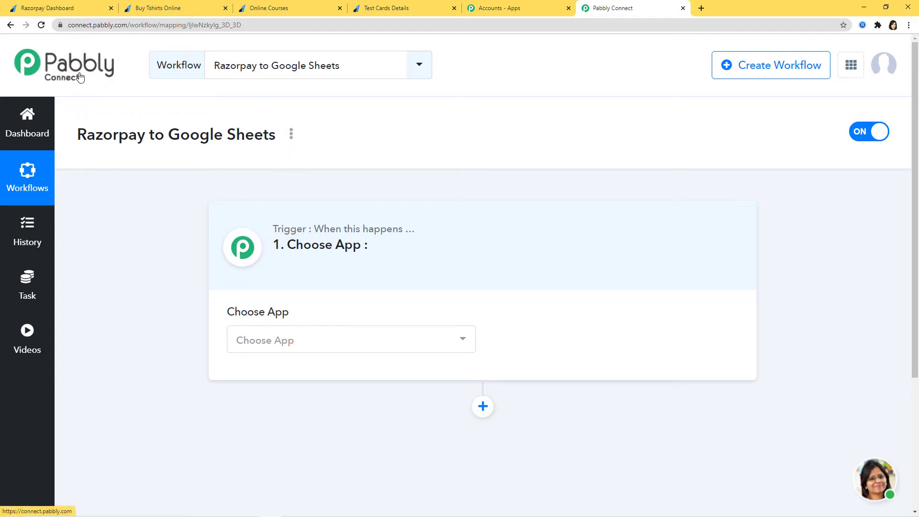
Pick Razorpay as the trigger app, searching 'razo', and show its trigger events.
{"action": "left_click", "coordinate": [381, 347]}
{"action": "type", "text": "razo"}
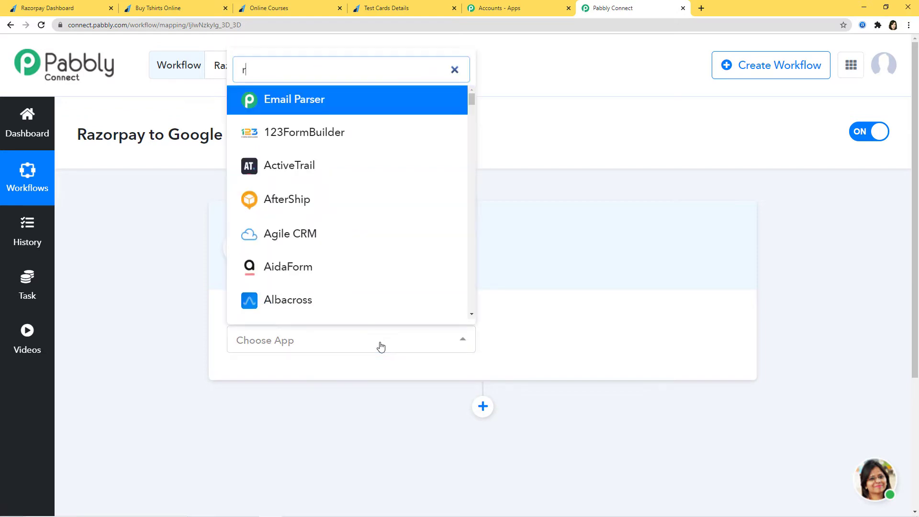
{"action": "left_click", "coordinate": [375, 300]}
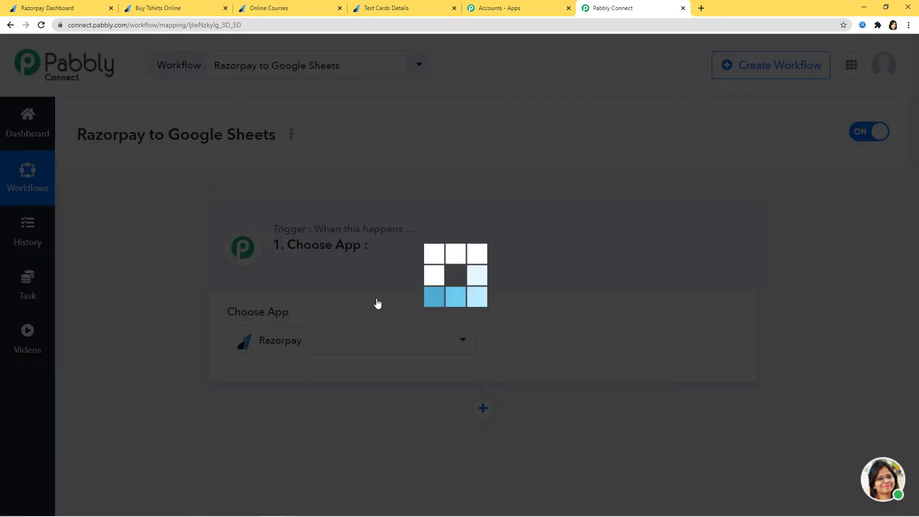
{"action": "left_click", "coordinate": [666, 348]}
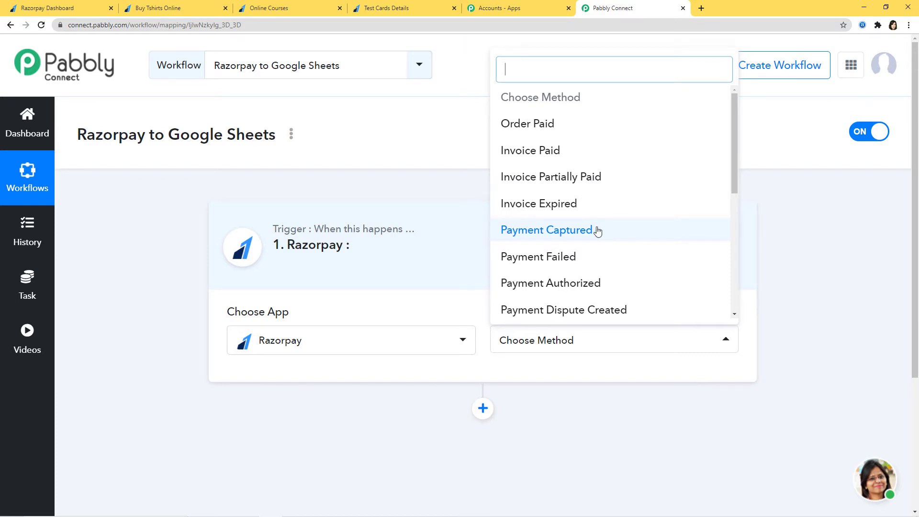
Choose the Payment Captured trigger event and copy the generated webhook URL.
{"action": "left_click", "coordinate": [565, 232]}
{"action": "scroll", "coordinate": [577, 240], "scroll_direction": "down", "scroll_amount": 3}
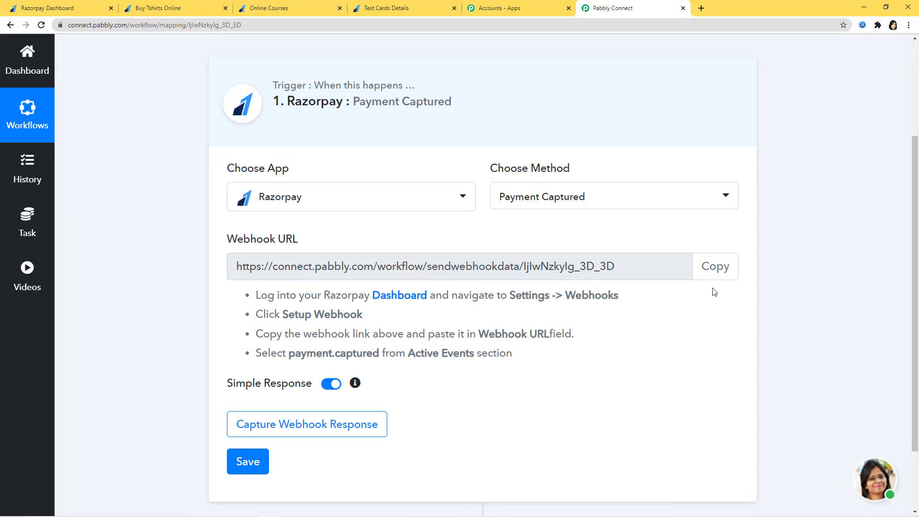
{"action": "left_click", "coordinate": [714, 268]}
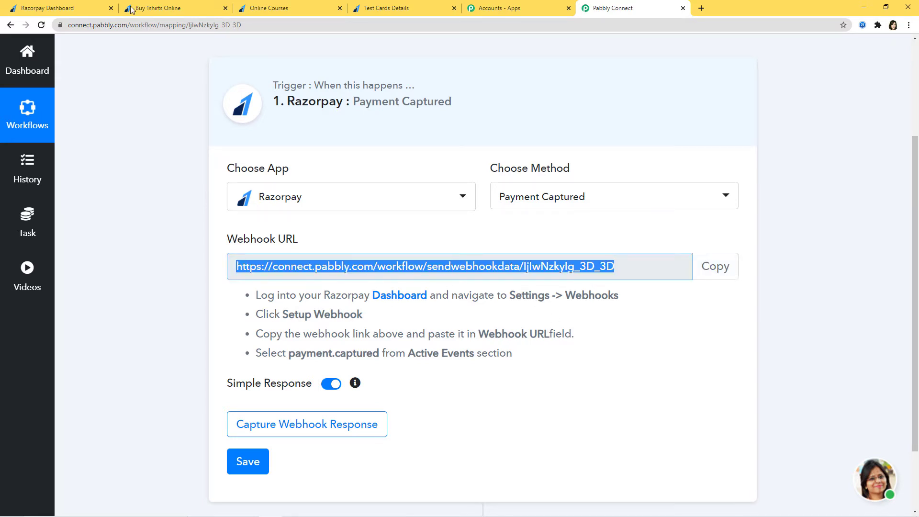
Add a new Razorpay webhook with the pasted Pabbly Connect URL.
{"action": "left_click", "coordinate": [67, 9]}
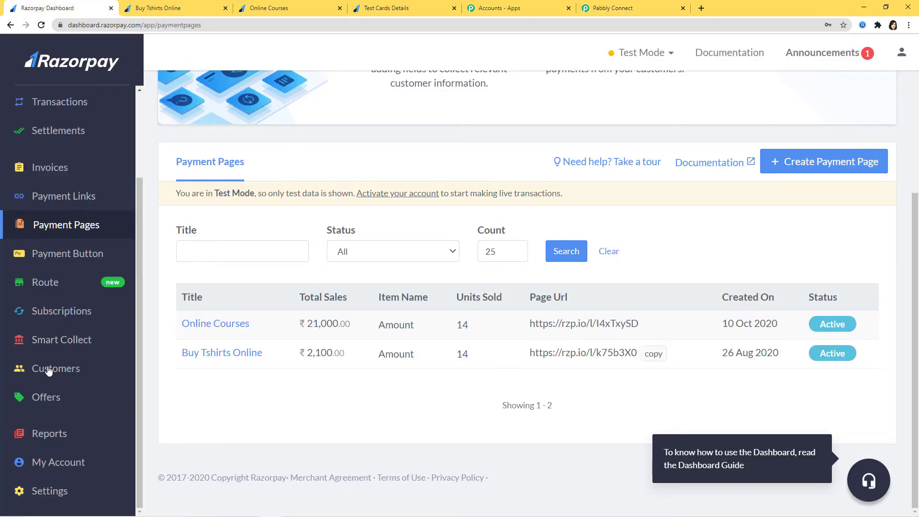
{"action": "left_click", "coordinate": [47, 500]}
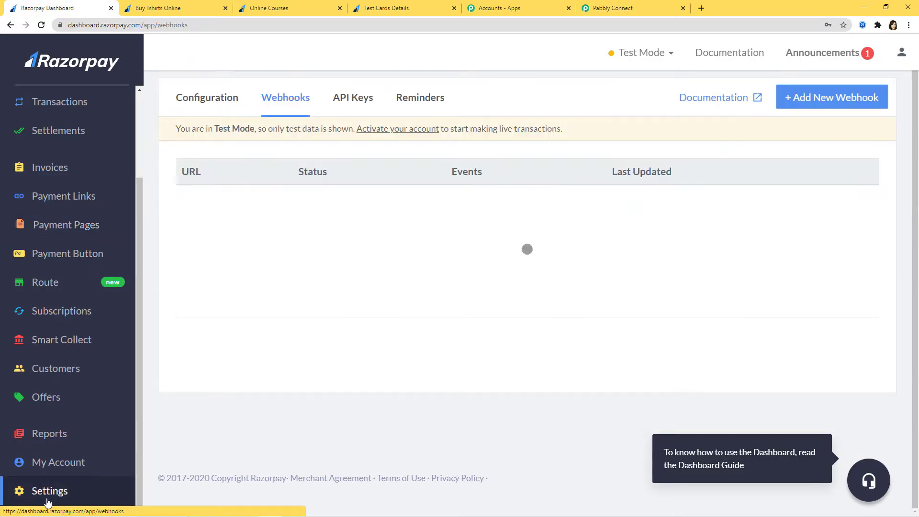
{"action": "left_click", "coordinate": [822, 99]}
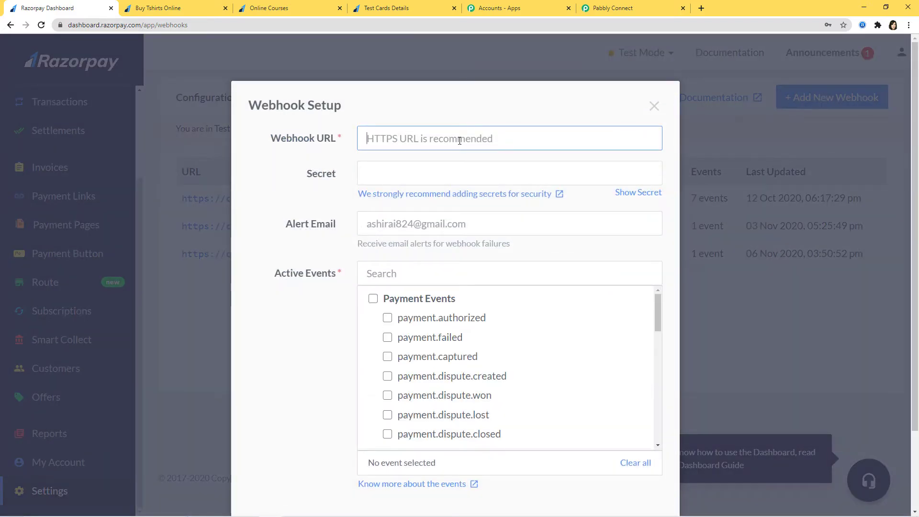
{"action": "key", "text": "ctrl+v"}
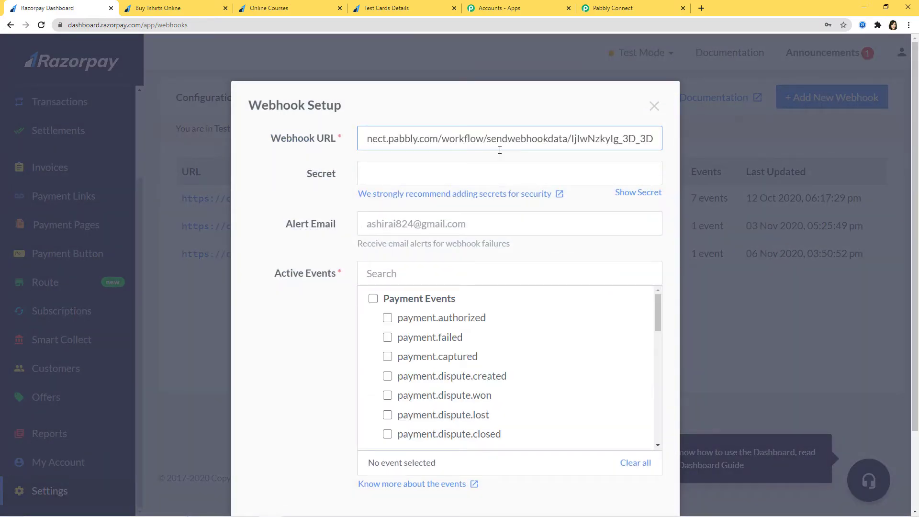
{"action": "left_click", "coordinate": [613, 8]}
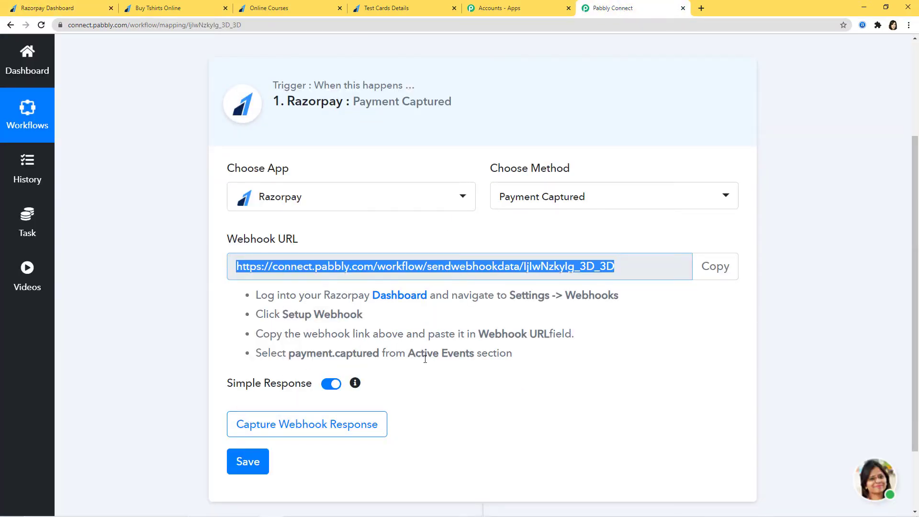
{"action": "left_click", "coordinate": [61, 7]}
Subscribe the webhook to payment.captured only and save it.
{"action": "left_click", "coordinate": [387, 356]}
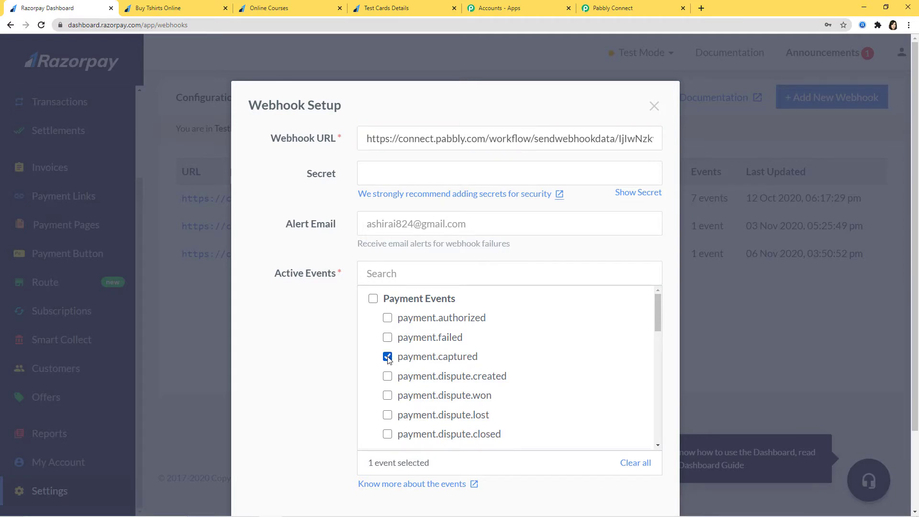
{"action": "scroll", "coordinate": [561, 367], "scroll_direction": "down", "scroll_amount": 1}
{"action": "scroll", "coordinate": [562, 368], "scroll_direction": "down", "scroll_amount": 2}
{"action": "scroll", "coordinate": [541, 459], "scroll_direction": "down", "scroll_amount": 2}
{"action": "left_click", "coordinate": [621, 447]}
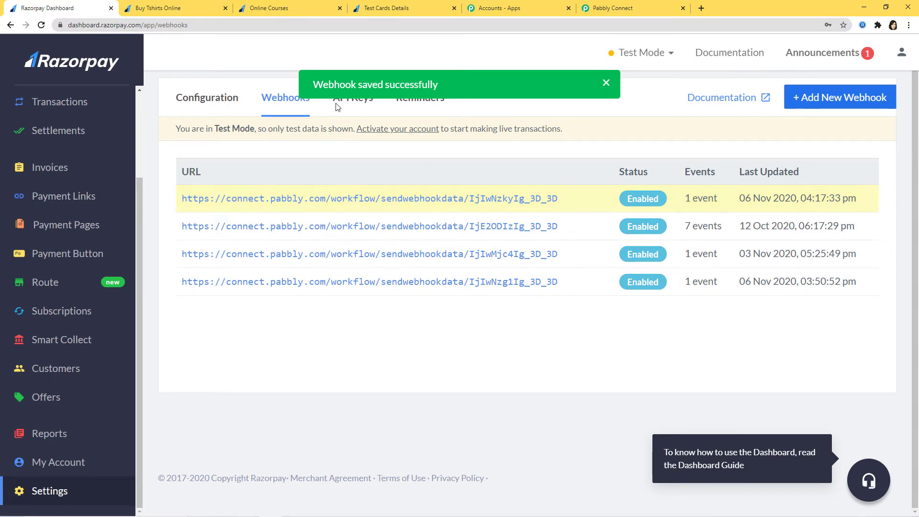
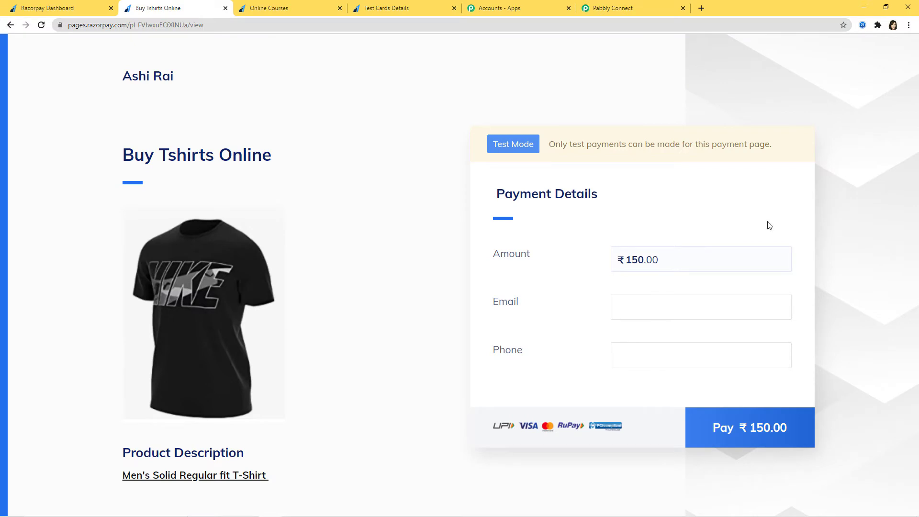
Check the Payment Pages list in the Razorpay dashboard, then return to Buy Tshirts Online.
{"action": "left_click", "coordinate": [46, 11]}
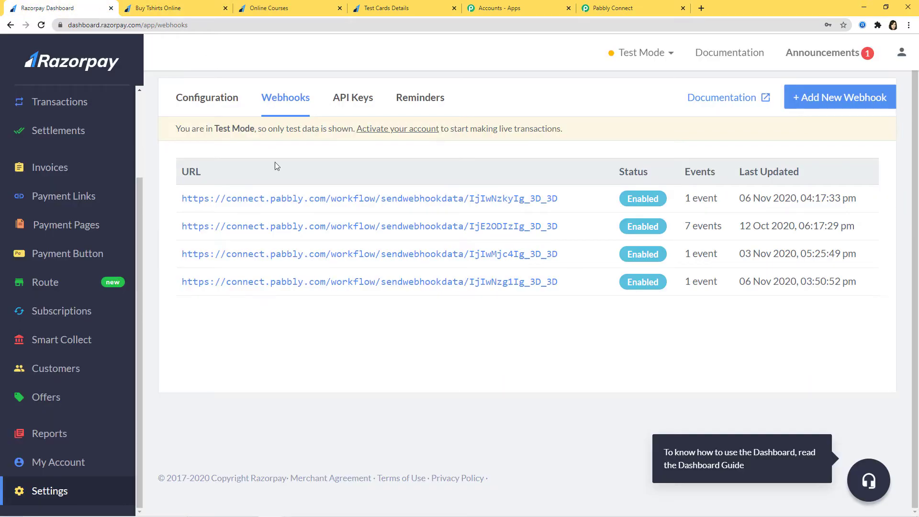
{"action": "left_click", "coordinate": [94, 232]}
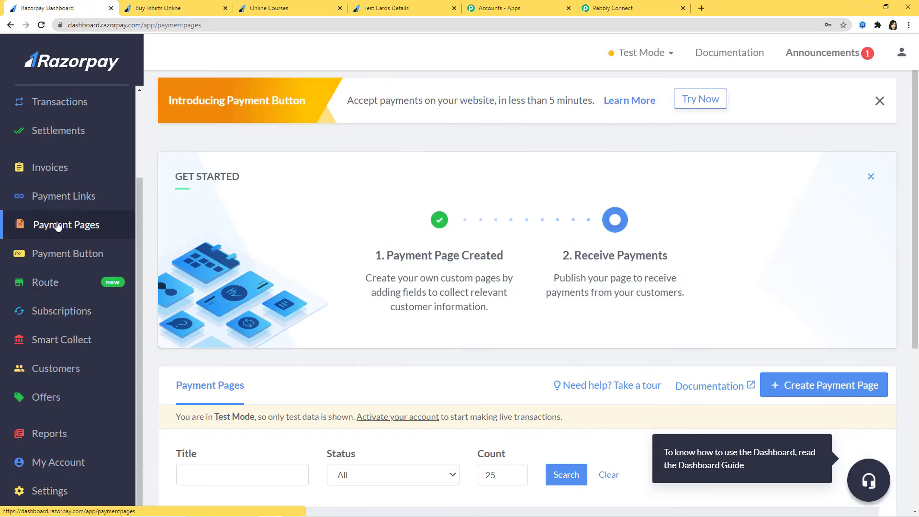
{"action": "scroll", "coordinate": [462, 342], "scroll_direction": "down", "scroll_amount": 3}
{"action": "scroll", "coordinate": [463, 343], "scroll_direction": "down", "scroll_amount": 1}
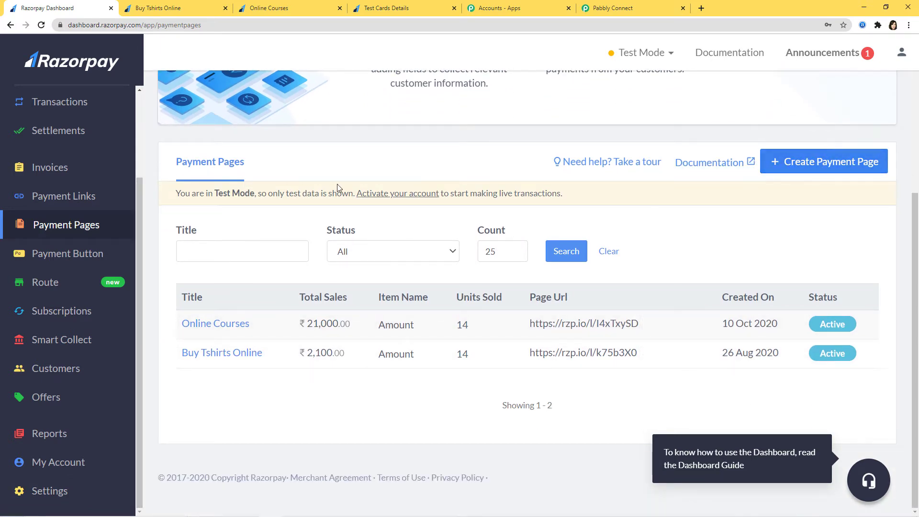
{"action": "left_click", "coordinate": [170, 8]}
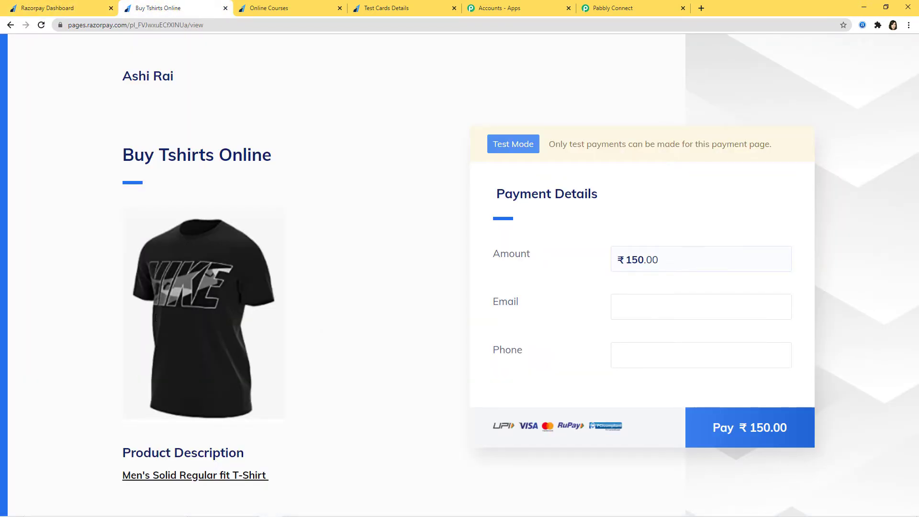
Enter the buyer's email and phone number and proceed to pay ₹150.00.
{"action": "left_click", "coordinate": [639, 311]}
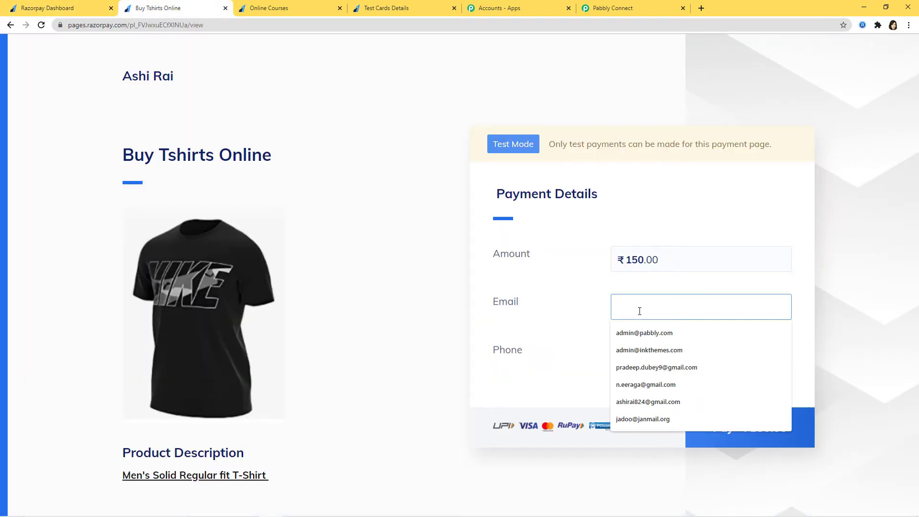
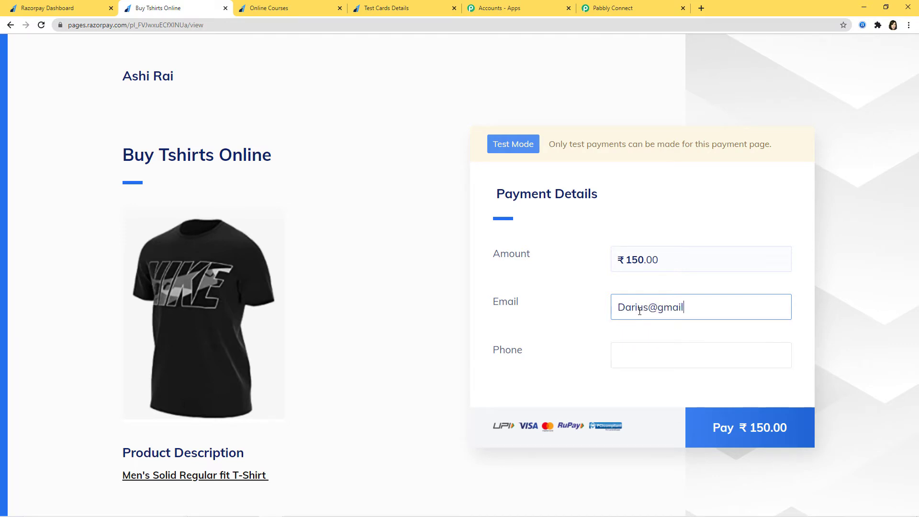
{"action": "left_click", "coordinate": [647, 356]}
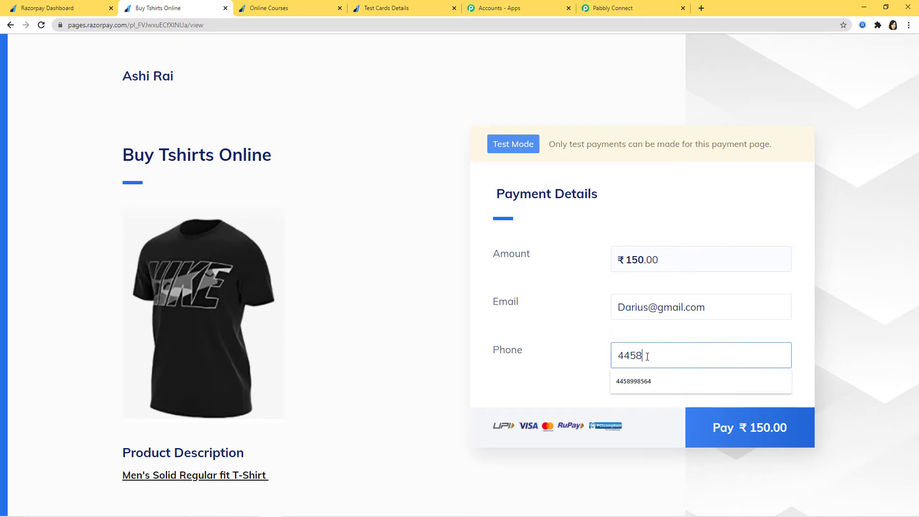
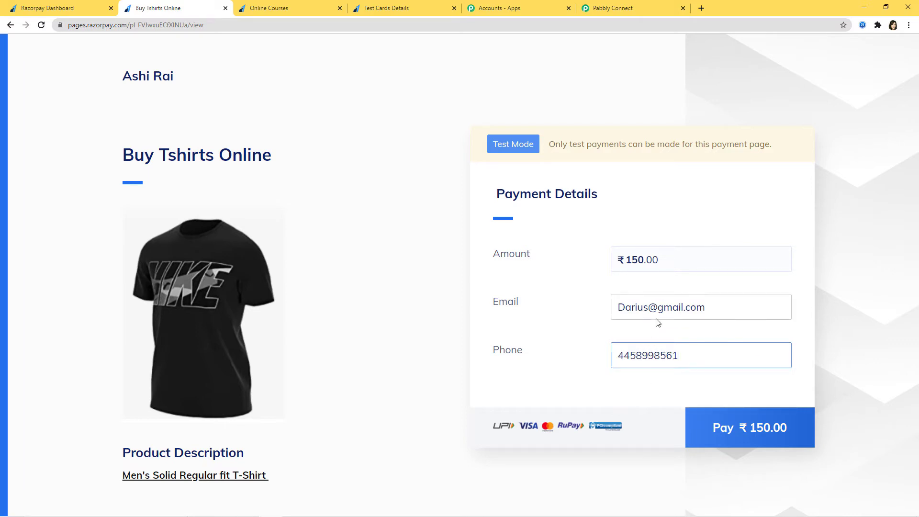
{"action": "left_click", "coordinate": [757, 434]}
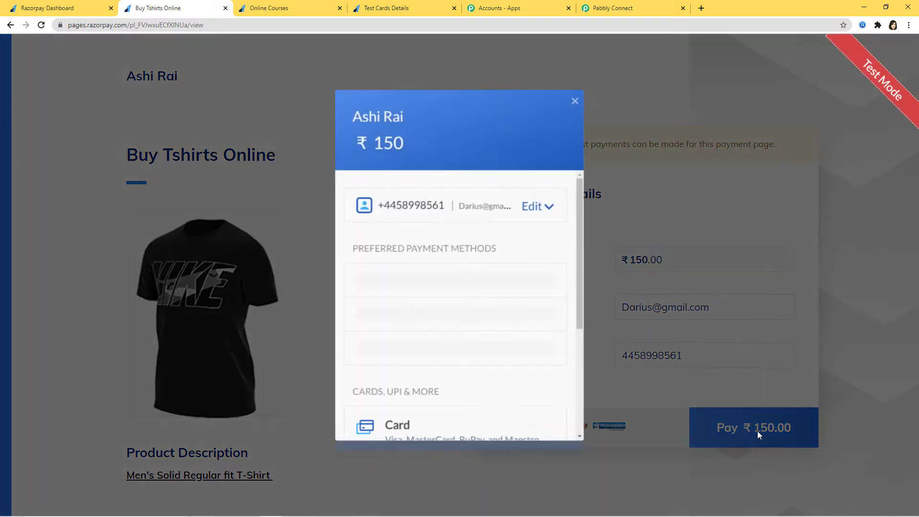
Choose card payment and paste Razorpay's domestic Mastercard test card number.
{"action": "scroll", "coordinate": [437, 376], "scroll_direction": "down", "scroll_amount": 2}
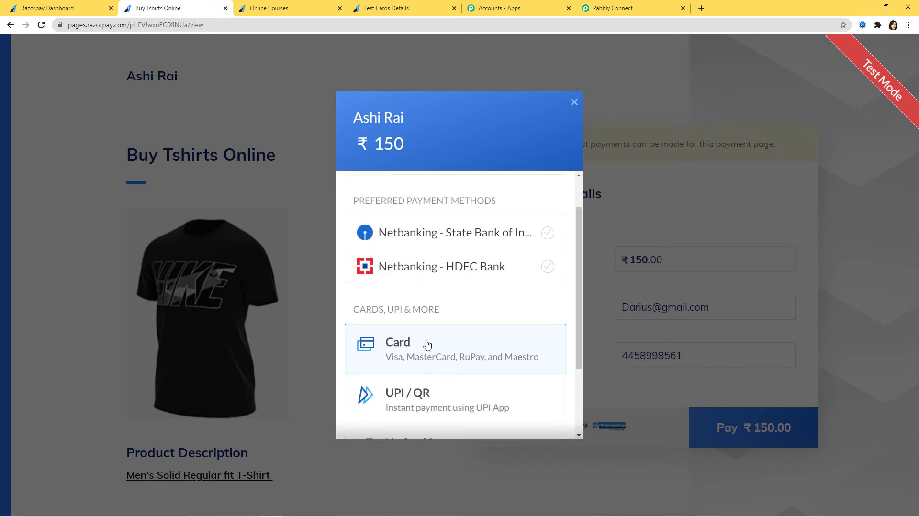
{"action": "left_click", "coordinate": [427, 345]}
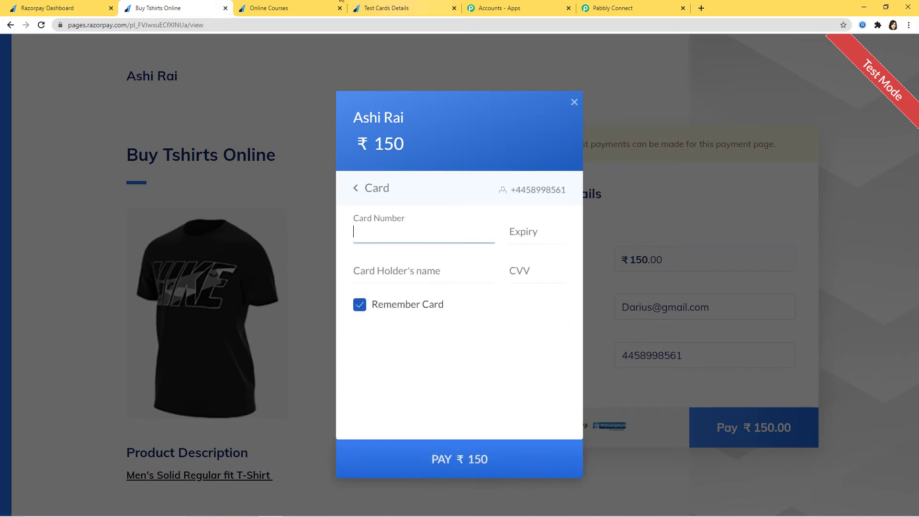
{"action": "left_click", "coordinate": [410, 10]}
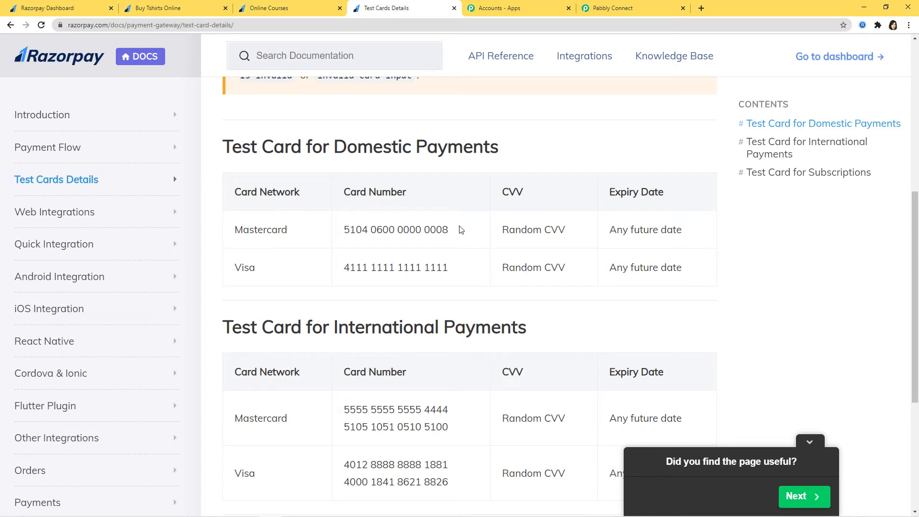
{"action": "left_click_drag", "start_coordinate": [460, 230], "coordinate": [343, 235]}
{"action": "key", "text": "ctrl+c"}
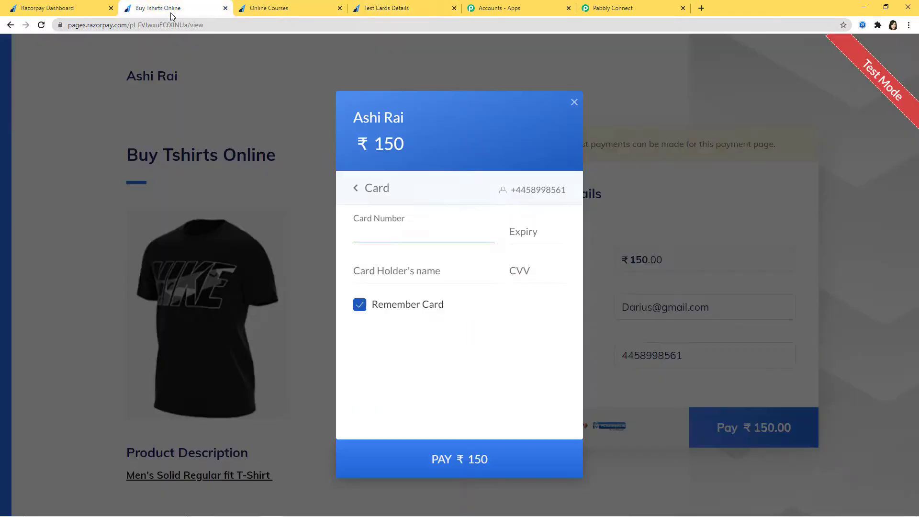
{"action": "left_click", "coordinate": [173, 8]}
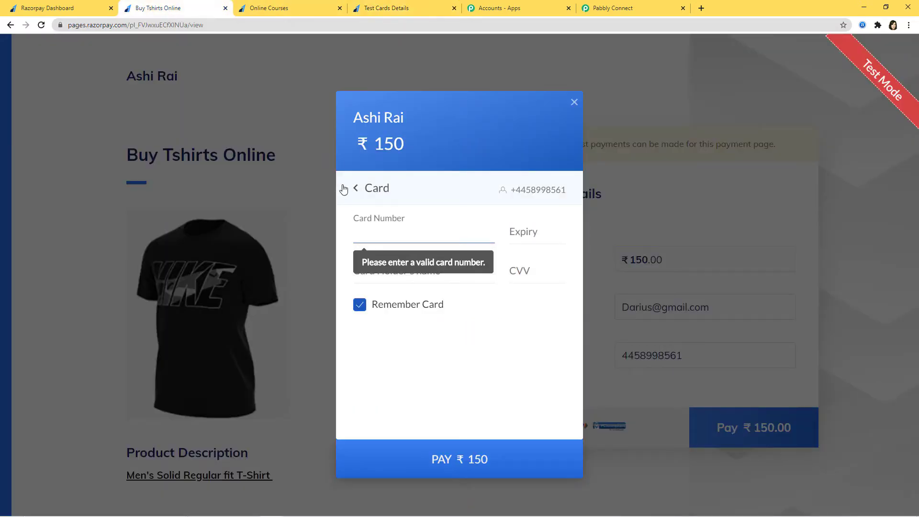
{"action": "key", "text": "ctrl+v"}
Fill in expiry 07 / 30, the cardholder's name and the CVV.
{"action": "left_click", "coordinate": [530, 231]}
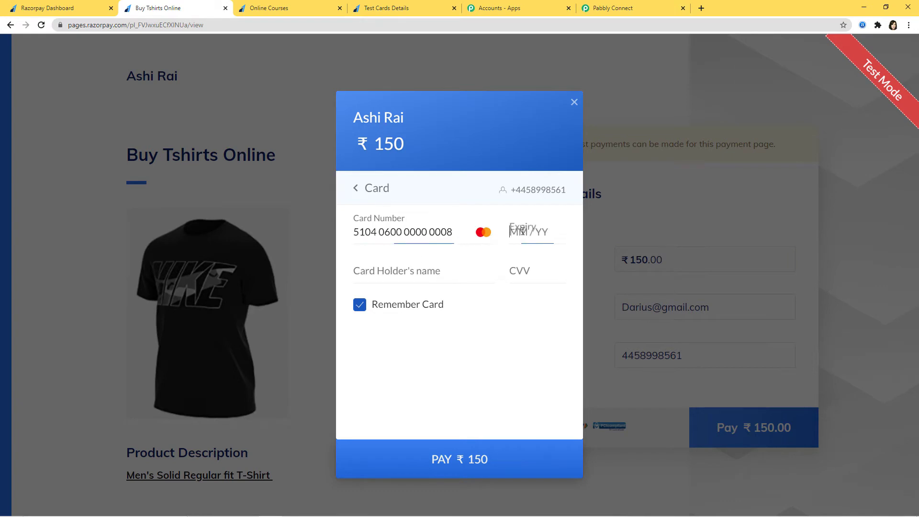
{"action": "type", "text": "07 / 30"}
{"action": "left_click", "coordinate": [441, 259]}
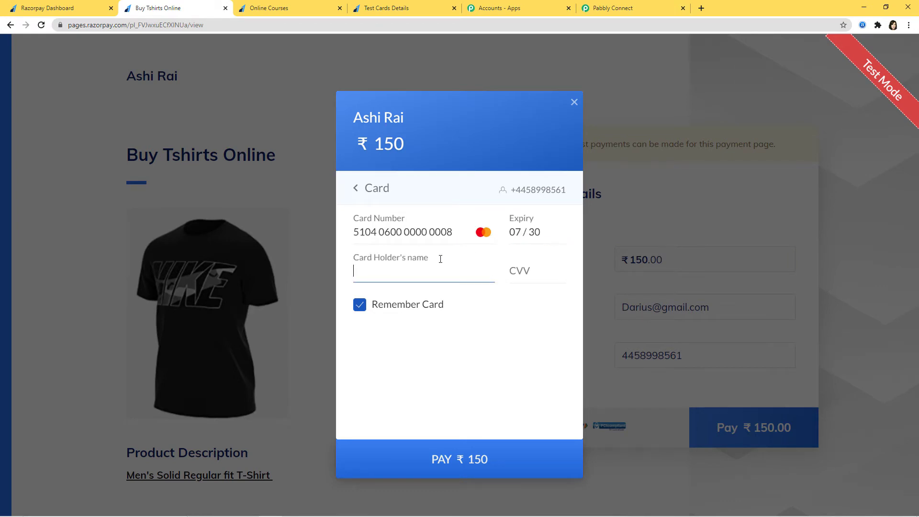
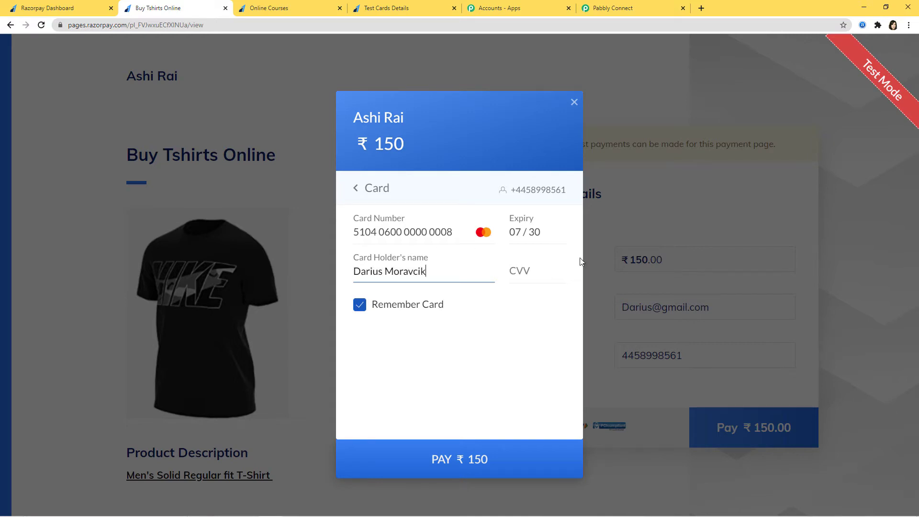
{"action": "left_click", "coordinate": [539, 272]}
{"action": "type", "text": "1"}
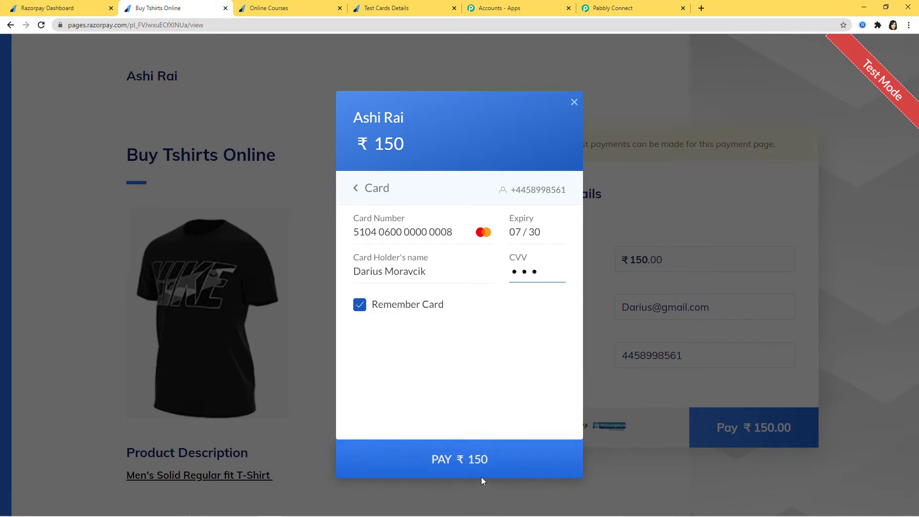
Submit the ₹150 payment, skip saving the card, and mark the demo bank payment successful.
{"action": "left_click", "coordinate": [484, 473]}
{"action": "left_click", "coordinate": [502, 368]}
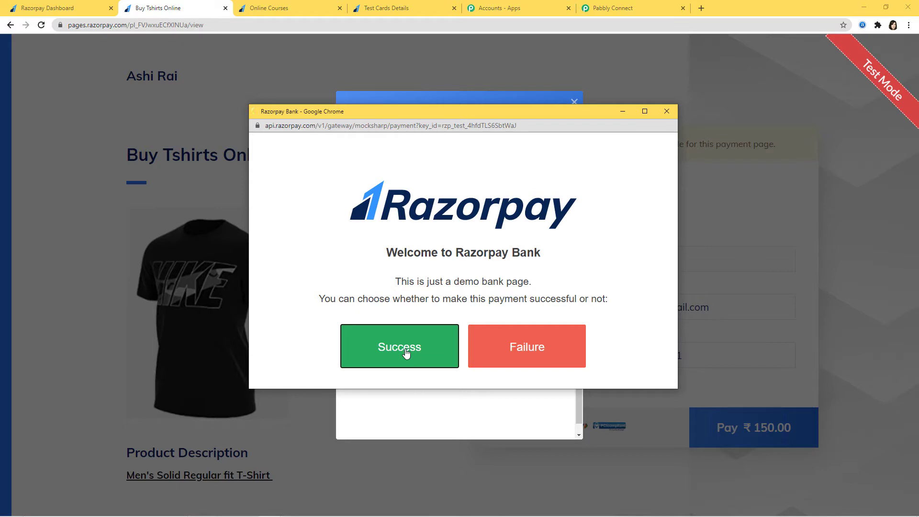
{"action": "left_click", "coordinate": [406, 354]}
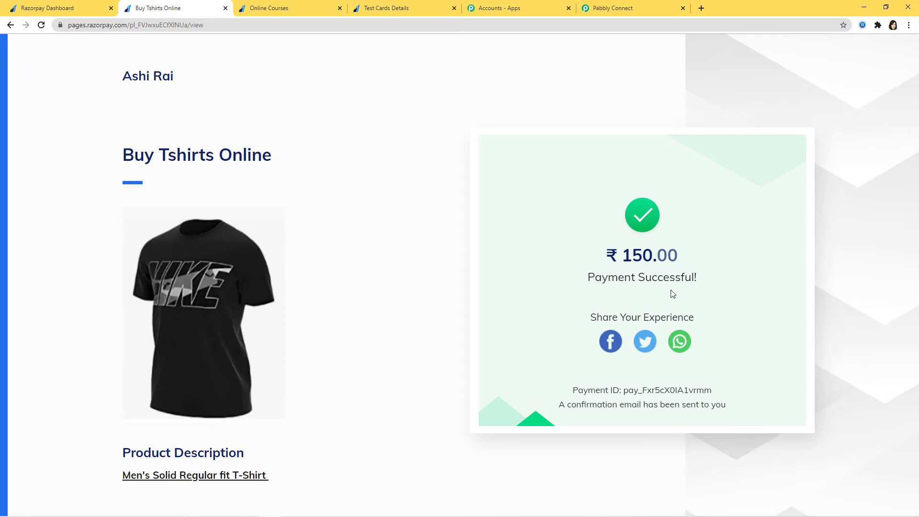
{"action": "left_click", "coordinate": [645, 14]}
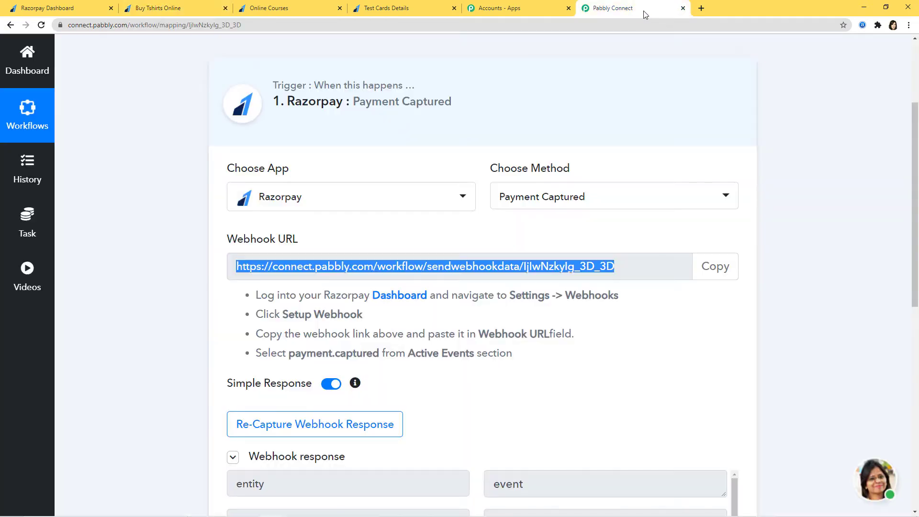
Review the captured webhook response: amount 15000, INR, status captured, method card.
{"action": "scroll", "coordinate": [708, 340], "scroll_direction": "down", "scroll_amount": 6}
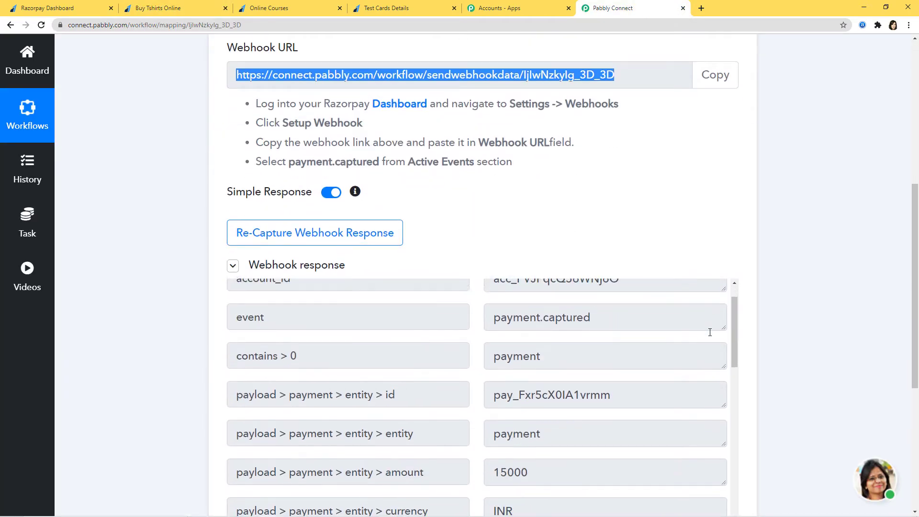
{"action": "scroll", "coordinate": [814, 360], "scroll_direction": "down", "scroll_amount": 2}
{"action": "scroll", "coordinate": [560, 324], "scroll_direction": "down", "scroll_amount": 1}
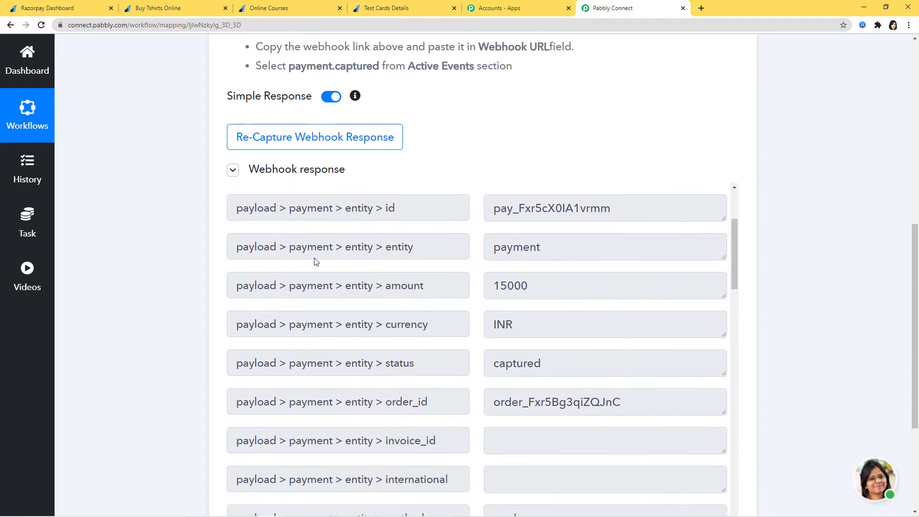
{"action": "scroll", "coordinate": [548, 318], "scroll_direction": "up", "scroll_amount": 5}
{"action": "scroll", "coordinate": [593, 370], "scroll_direction": "down", "scroll_amount": 6}
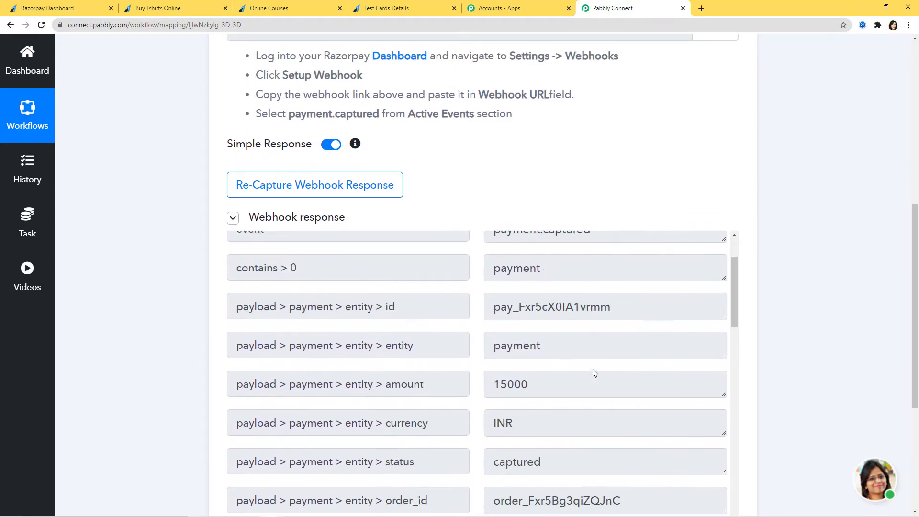
{"action": "scroll", "coordinate": [593, 371], "scroll_direction": "down", "scroll_amount": 12}
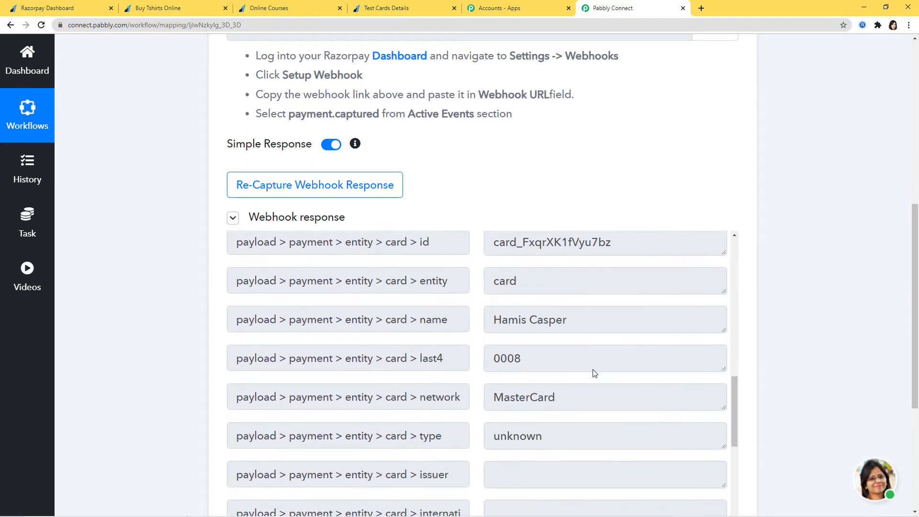
{"action": "scroll", "coordinate": [536, 367], "scroll_direction": "up", "scroll_amount": 3}
{"action": "scroll", "coordinate": [645, 375], "scroll_direction": "down", "scroll_amount": 5}
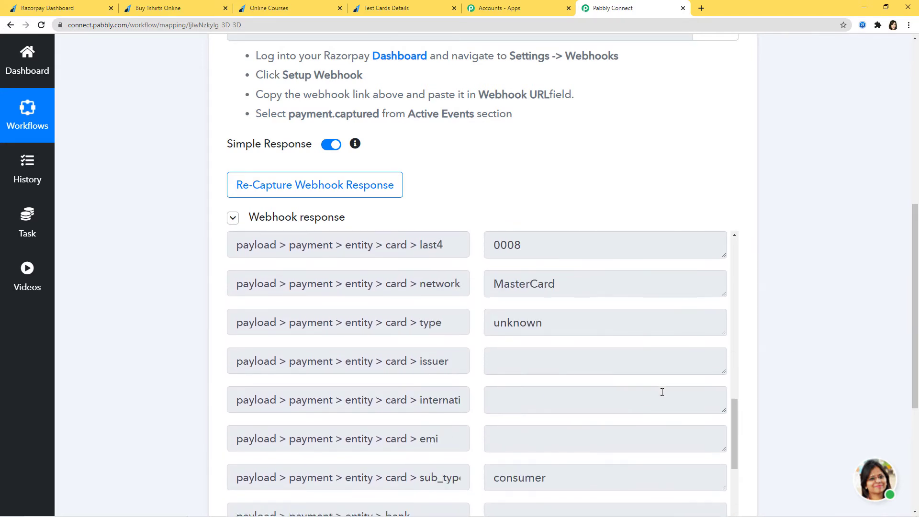
{"action": "scroll", "coordinate": [644, 411], "scroll_direction": "down", "scroll_amount": 6}
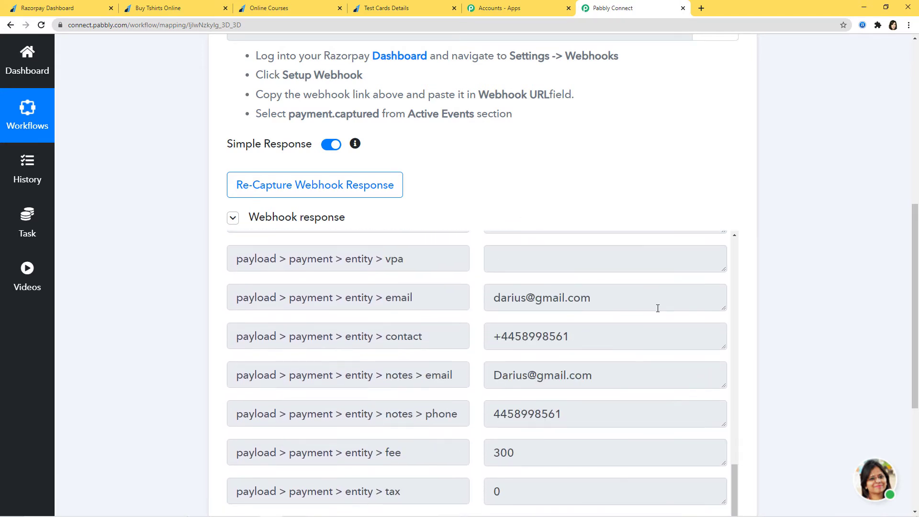
{"action": "scroll", "coordinate": [634, 431], "scroll_direction": "up", "scroll_amount": 10}
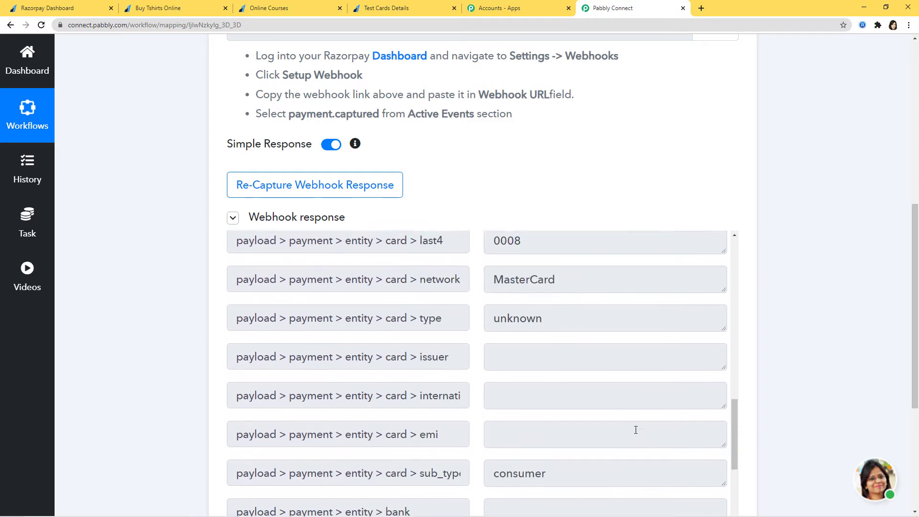
{"action": "scroll", "coordinate": [638, 421], "scroll_direction": "up", "scroll_amount": 9}
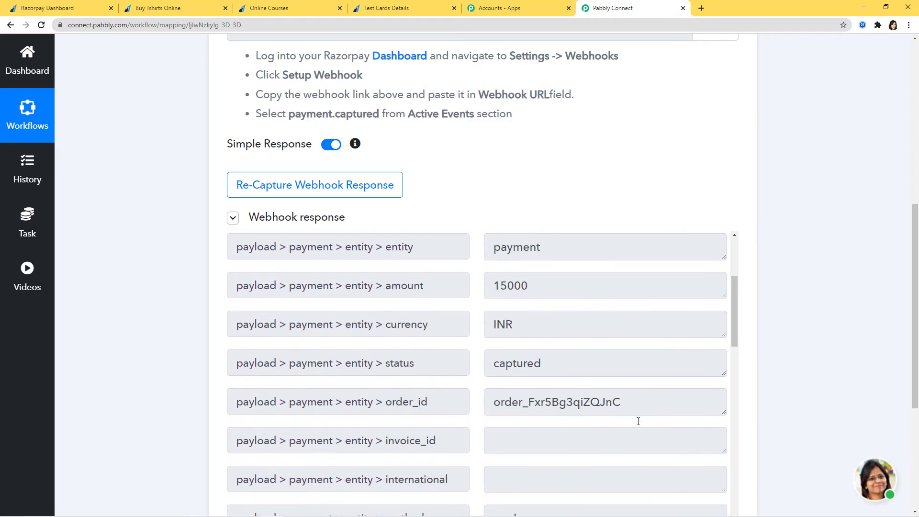
Compare with the successful payment page, then save the trigger and confirm.
{"action": "left_click", "coordinate": [185, 9]}
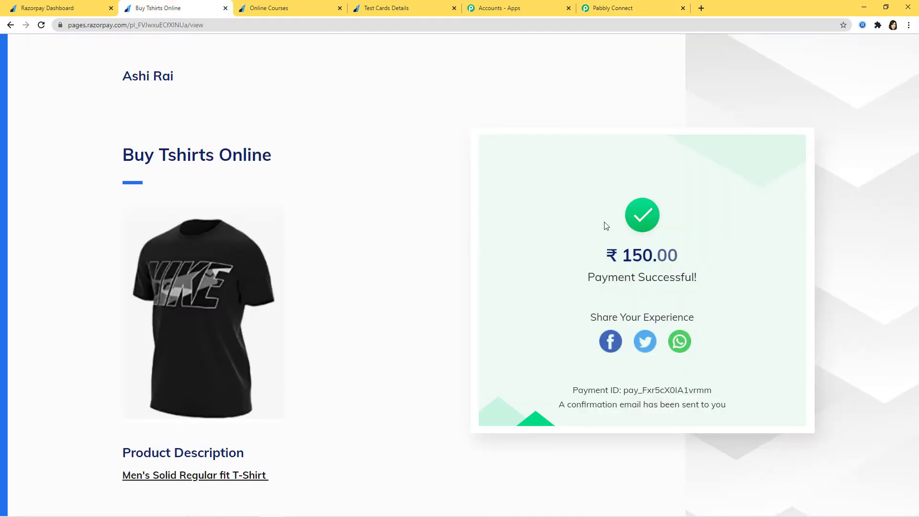
{"action": "left_click", "coordinate": [627, 15]}
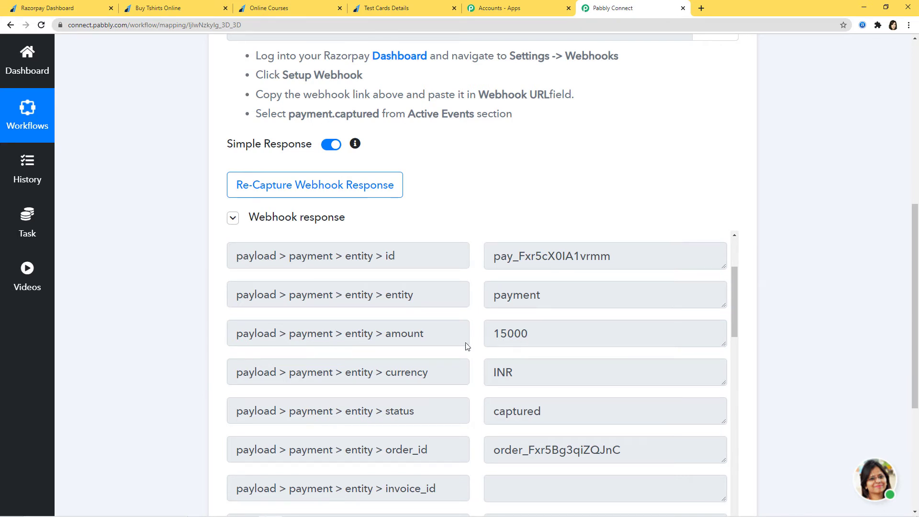
{"action": "scroll", "coordinate": [804, 383], "scroll_direction": "down", "scroll_amount": 5}
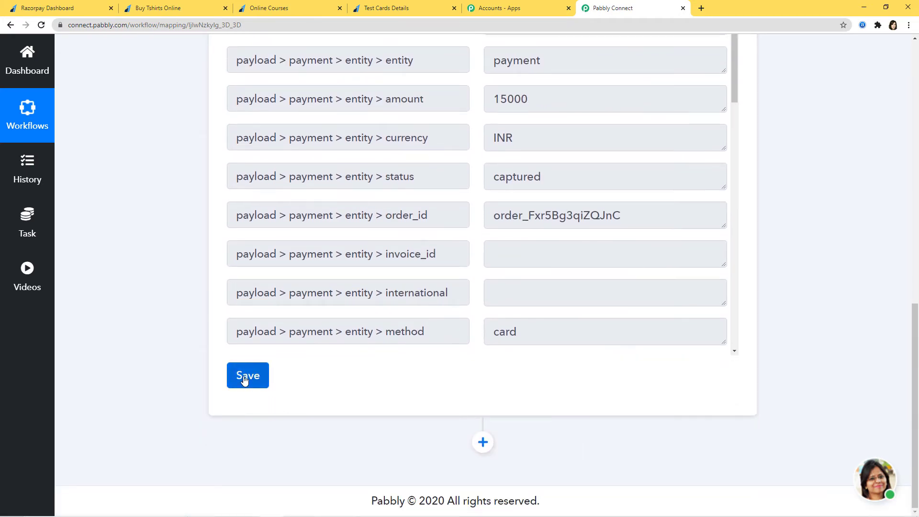
{"action": "left_click", "coordinate": [243, 376]}
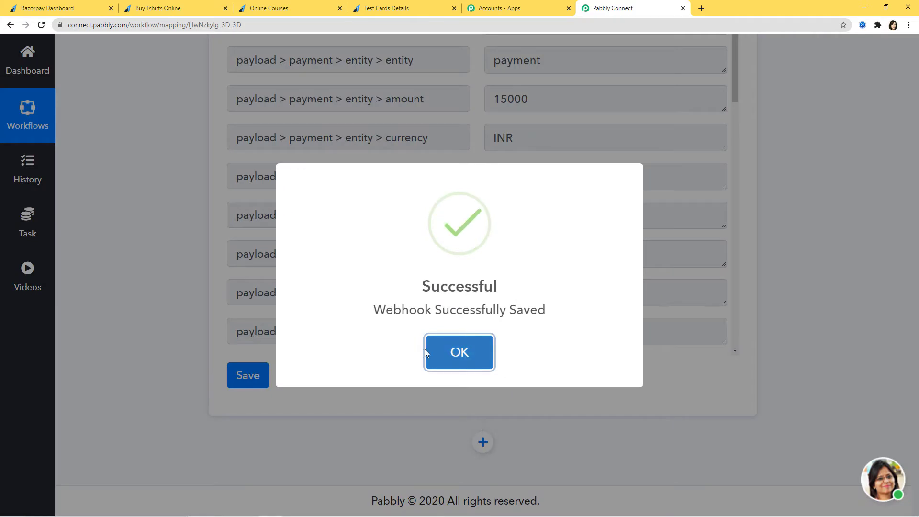
{"action": "left_click", "coordinate": [467, 363]}
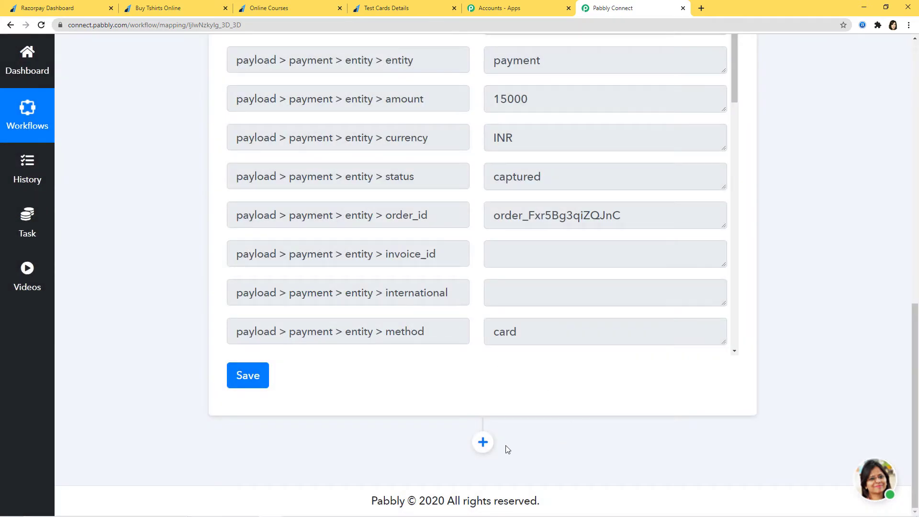
Add an API action step using the trim_amount endpoint URL copied from the note.
{"action": "left_click", "coordinate": [482, 442]}
{"action": "scroll", "coordinate": [657, 413], "scroll_direction": "down", "scroll_amount": 4}
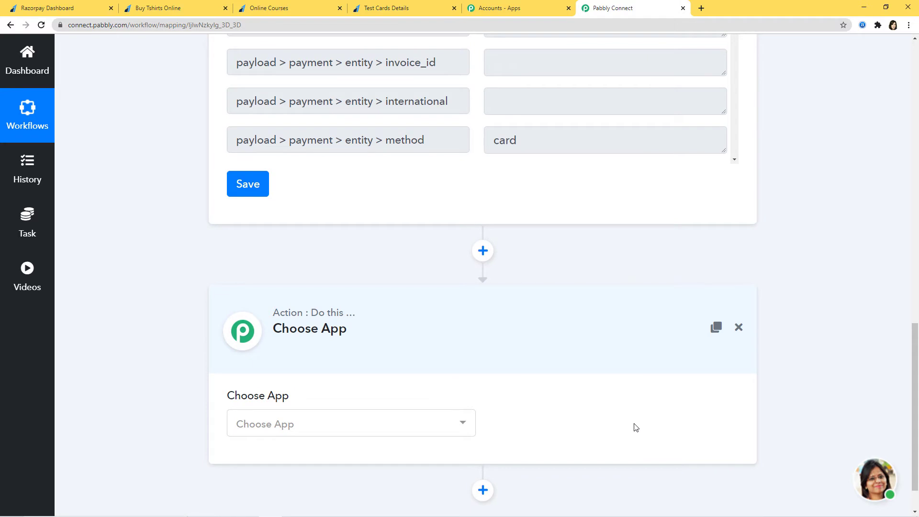
{"action": "left_click", "coordinate": [460, 427]}
{"action": "type", "text": "api"}
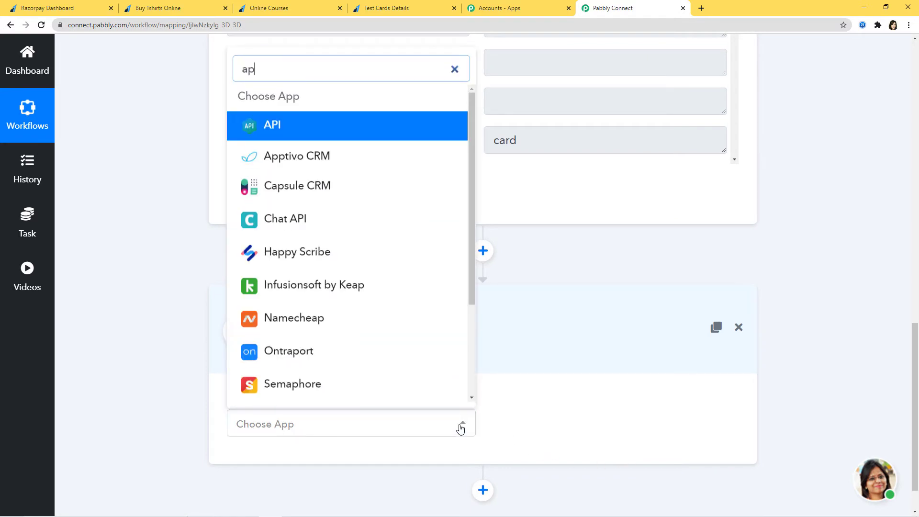
{"action": "left_click", "coordinate": [344, 319]}
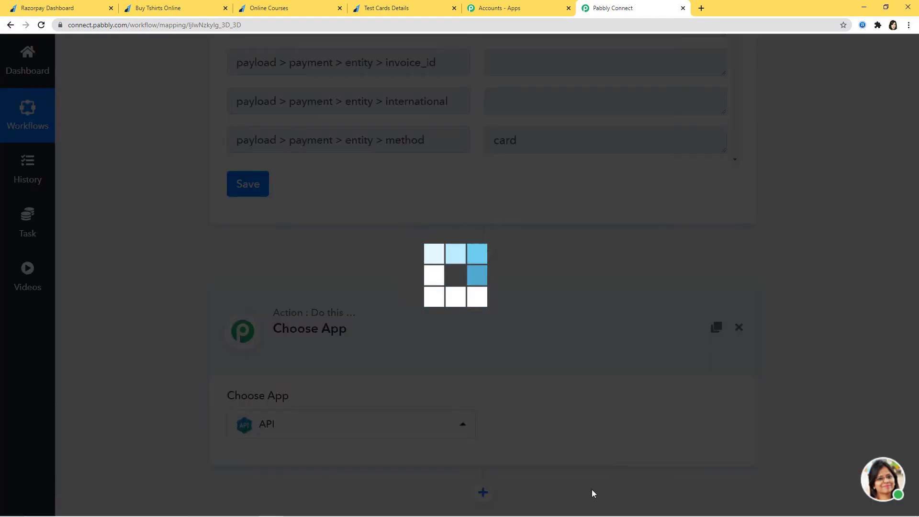
{"action": "scroll", "coordinate": [780, 433], "scroll_direction": "down", "scroll_amount": 1}
{"action": "scroll", "coordinate": [780, 433], "scroll_direction": "down", "scroll_amount": 3}
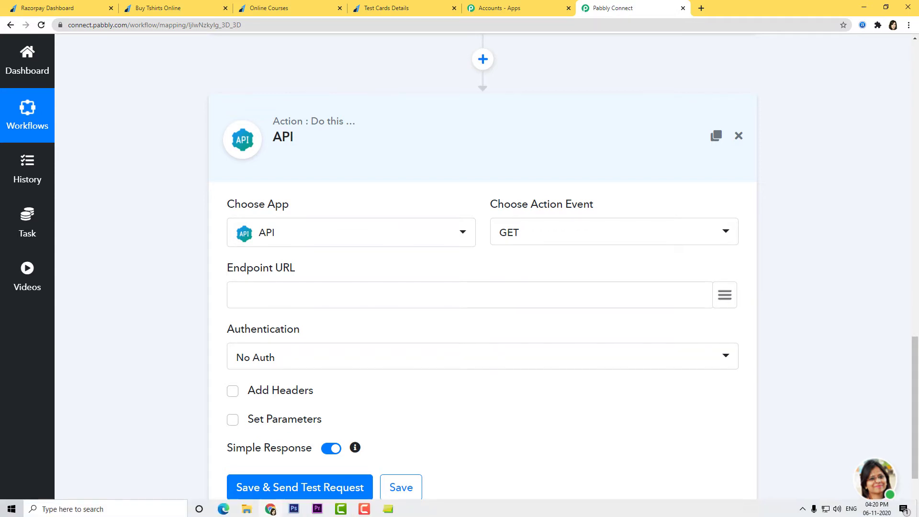
{"action": "left_click", "coordinate": [388, 509]}
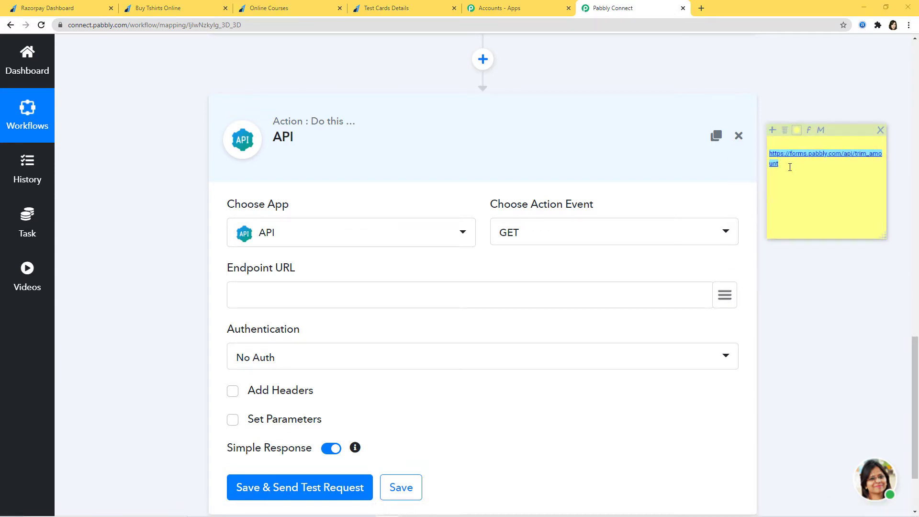
{"action": "left_click_drag", "start_coordinate": [776, 163], "coordinate": [769, 155]}
{"action": "key", "text": "ctrl+c"}
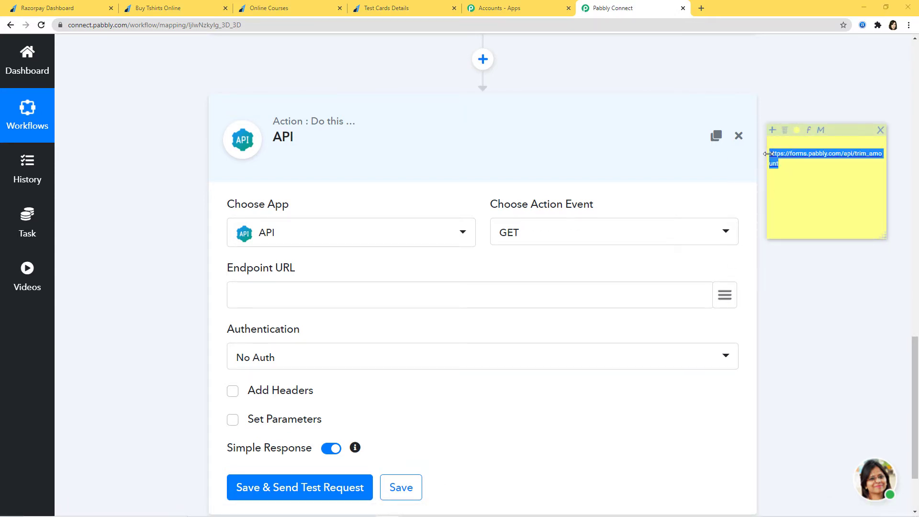
{"action": "left_click", "coordinate": [457, 296]}
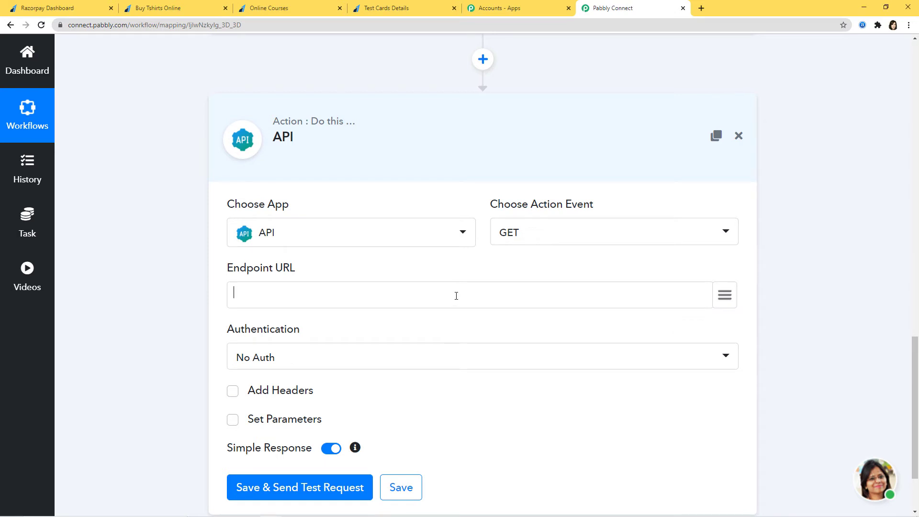
{"action": "key", "text": "ctrl+v"}
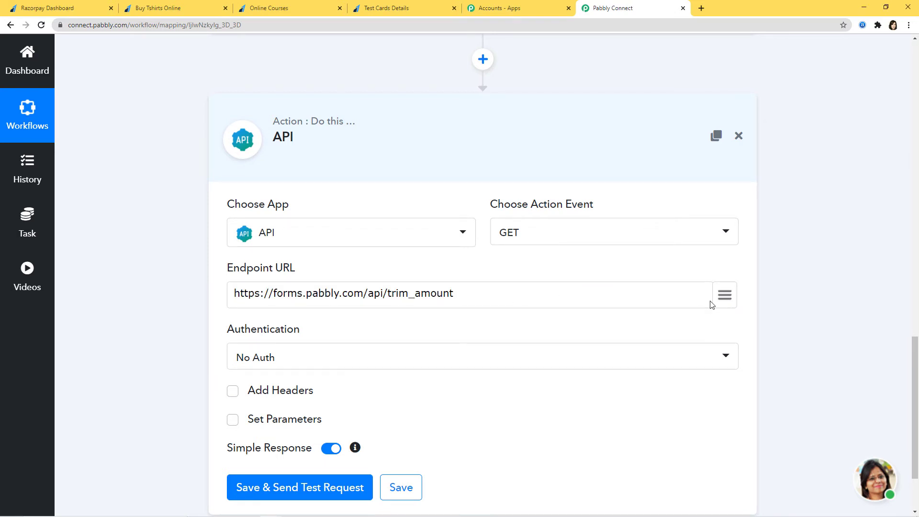
Add query parameter 'amount' mapped to the 15000 payment amount, test it (returns 150), and save.
{"action": "scroll", "coordinate": [673, 335], "scroll_direction": "down", "scroll_amount": 2}
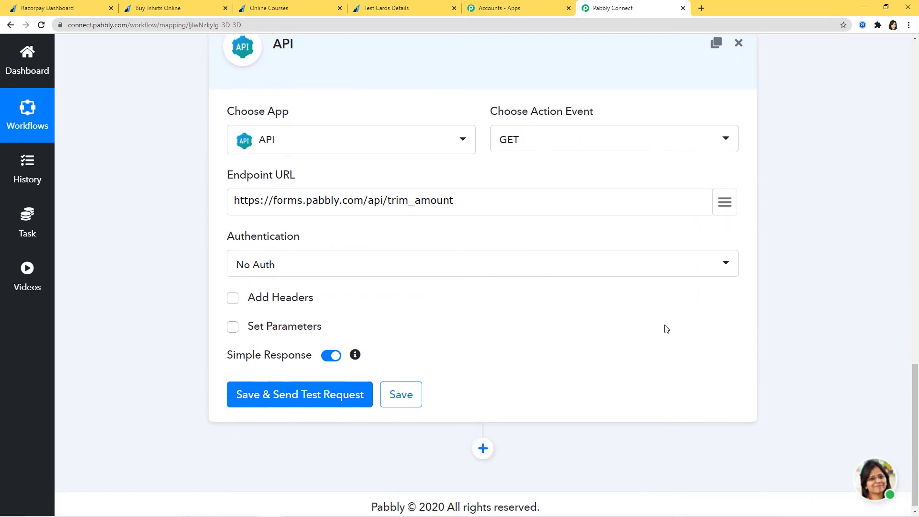
{"action": "left_click", "coordinate": [234, 326]}
{"action": "left_click", "coordinate": [302, 347]}
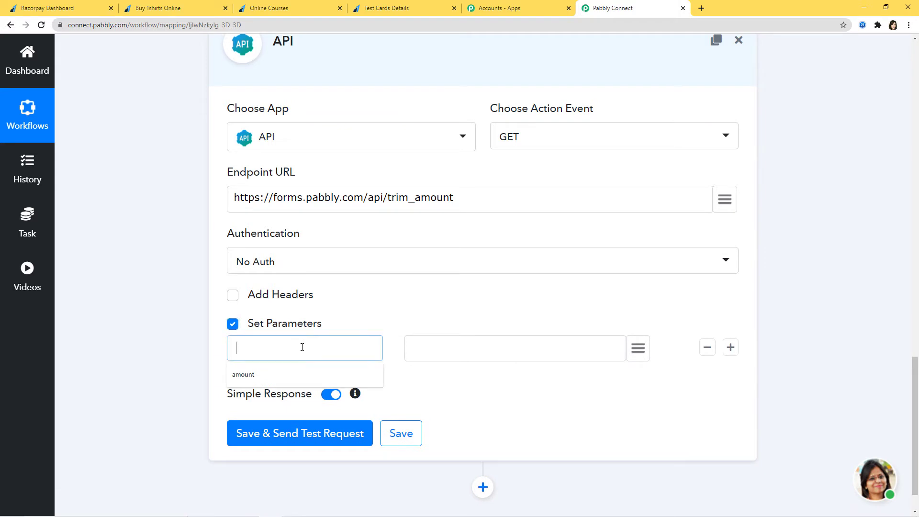
{"action": "type", "text": "amount"}
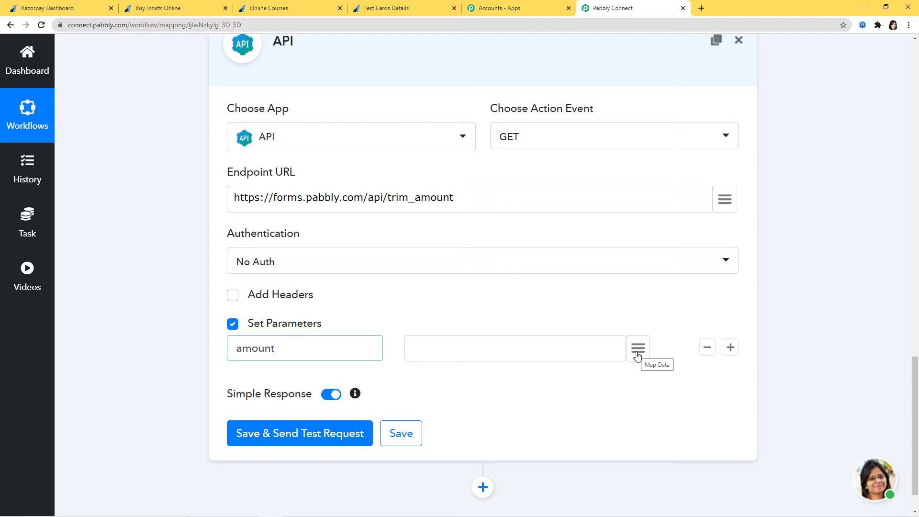
{"action": "left_click", "coordinate": [637, 349]}
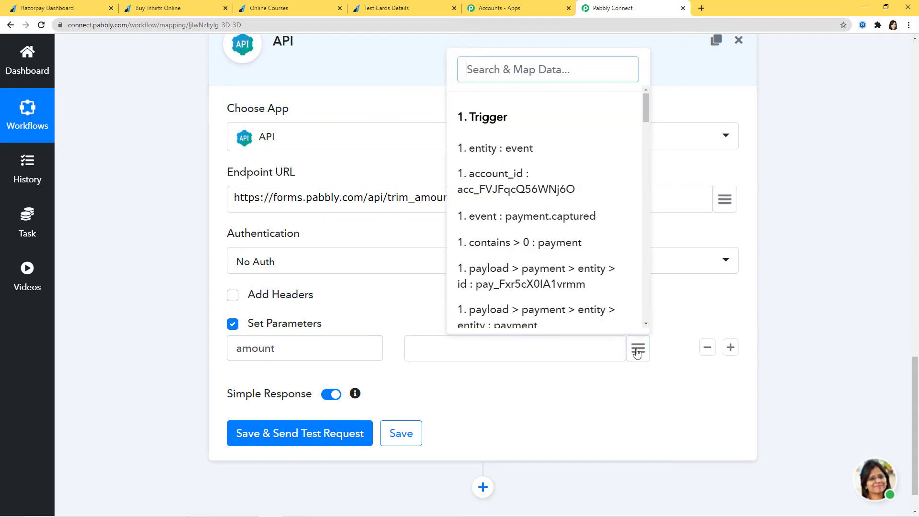
{"action": "scroll", "coordinate": [535, 218], "scroll_direction": "down", "scroll_amount": 5}
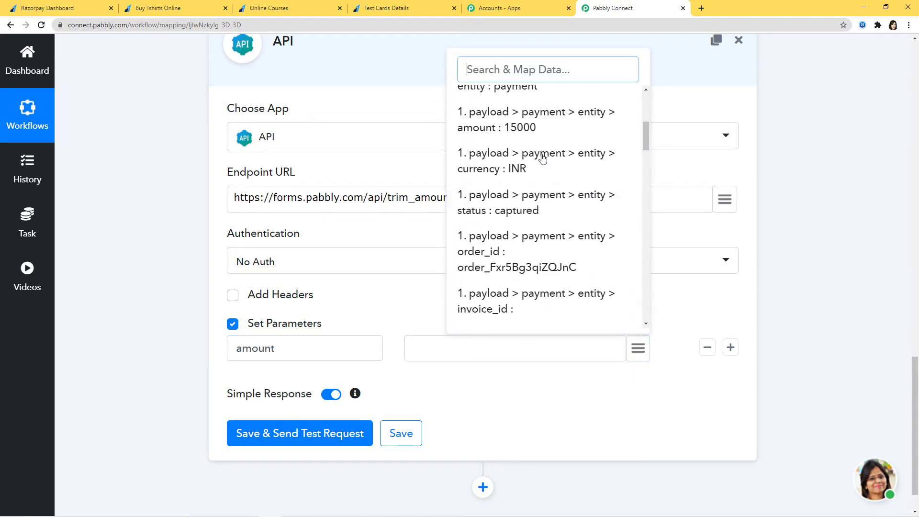
{"action": "left_click", "coordinate": [537, 133]}
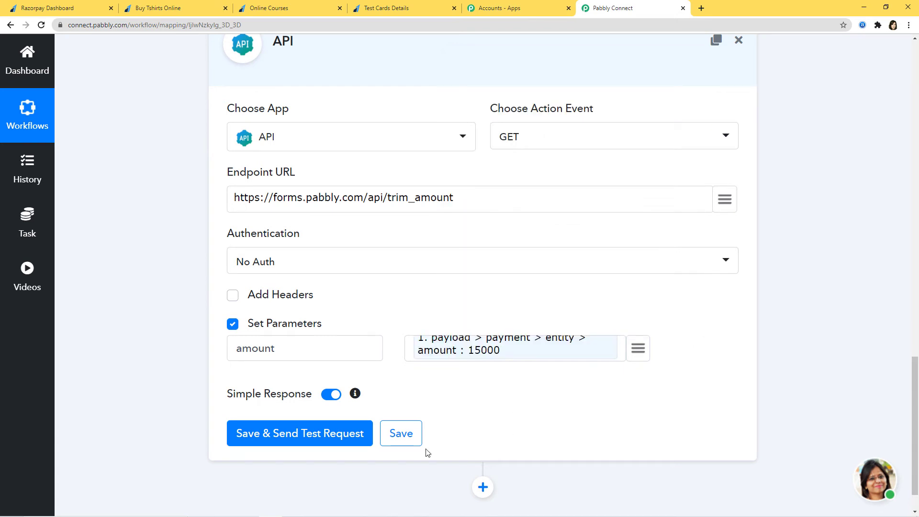
{"action": "left_click", "coordinate": [325, 433]}
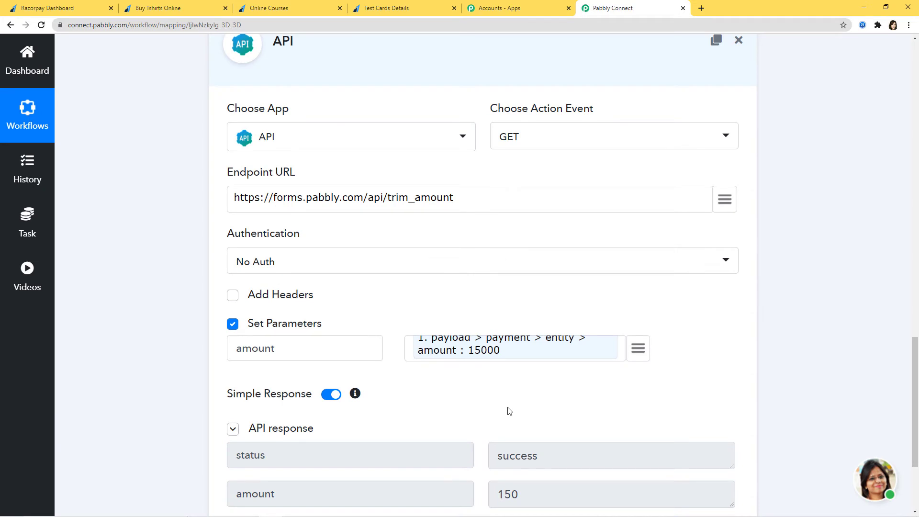
{"action": "scroll", "coordinate": [509, 407], "scroll_direction": "down", "scroll_amount": 3}
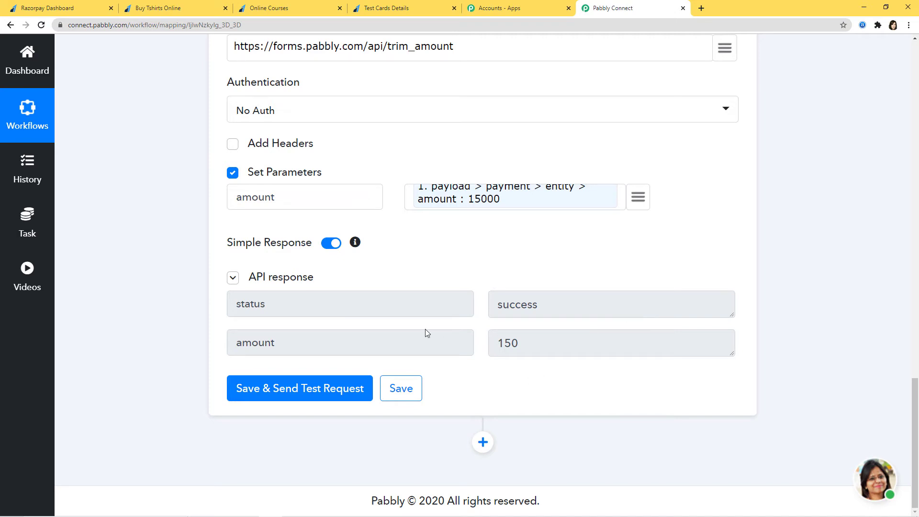
{"action": "left_click", "coordinate": [404, 395]}
Add a Google Sheets step with method Add New Row and begin Connect With Google Sheets.
{"action": "left_click", "coordinate": [484, 446]}
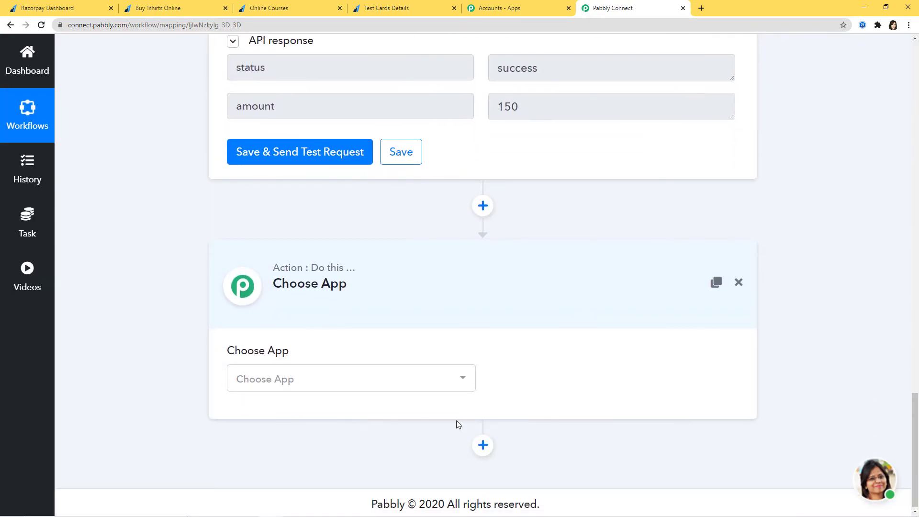
{"action": "left_click", "coordinate": [456, 380]}
{"action": "type", "text": "goog"}
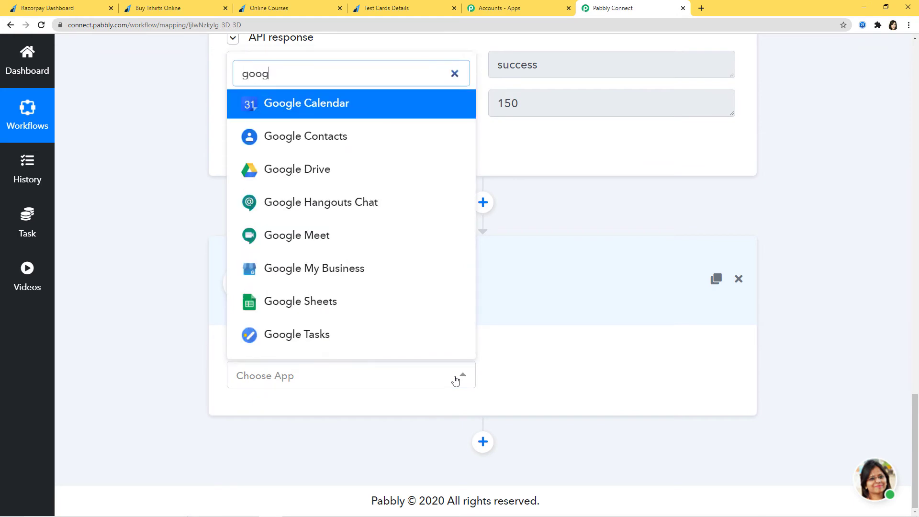
{"action": "type", "text": "l"}
{"action": "left_click", "coordinate": [365, 301]}
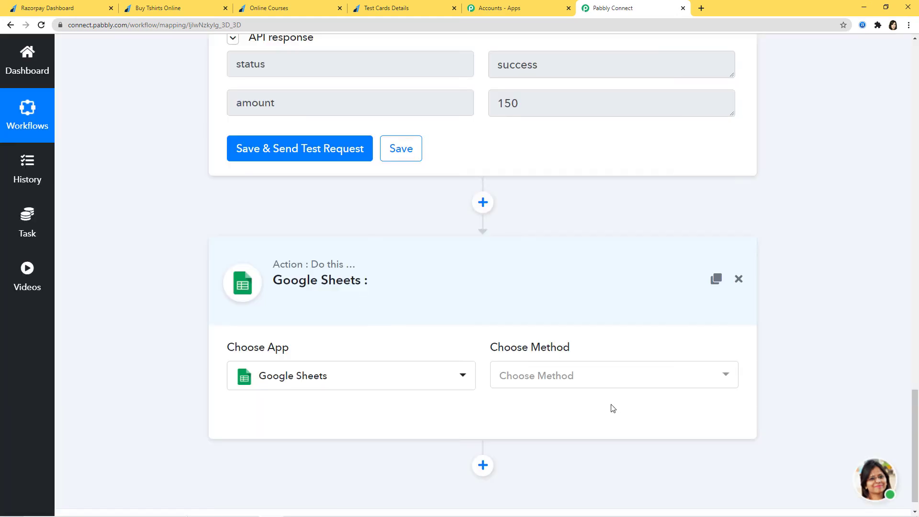
{"action": "left_click", "coordinate": [591, 381]}
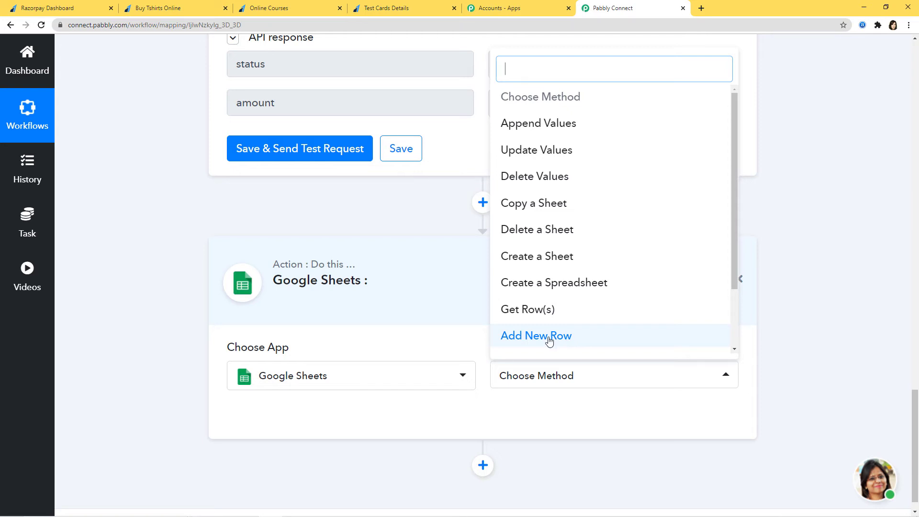
{"action": "left_click", "coordinate": [550, 339]}
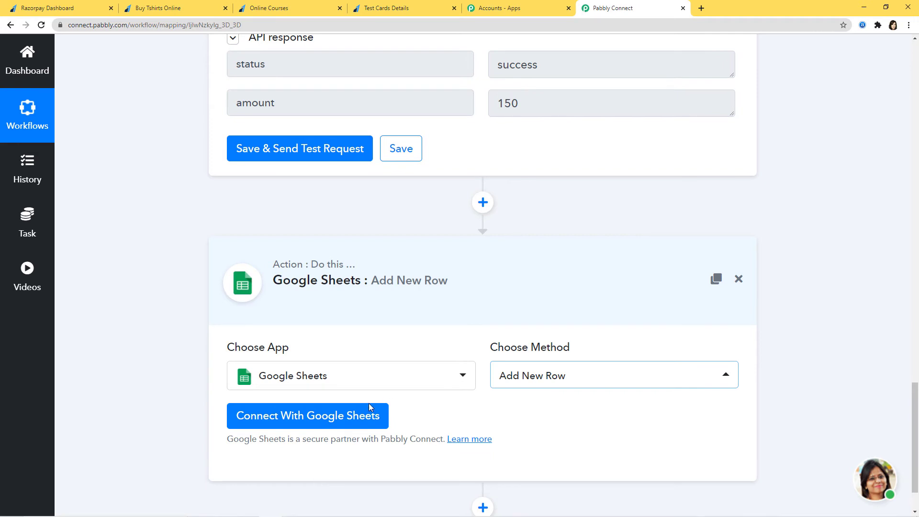
{"action": "left_click", "coordinate": [353, 424]}
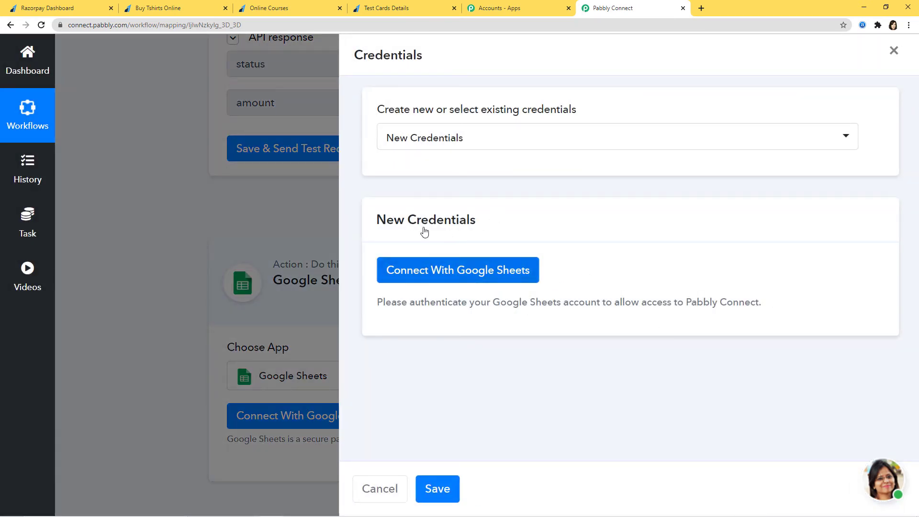
Search 'google sheets' in a new tab and create a Blank spreadsheet.
{"action": "left_click", "coordinate": [701, 8]}
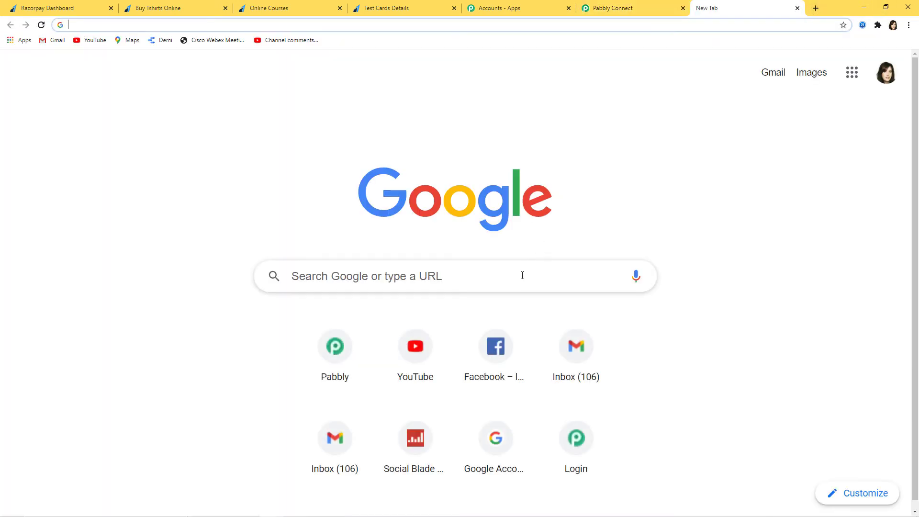
{"action": "type", "text": "google sheets"}
{"action": "left_click", "coordinate": [446, 309]}
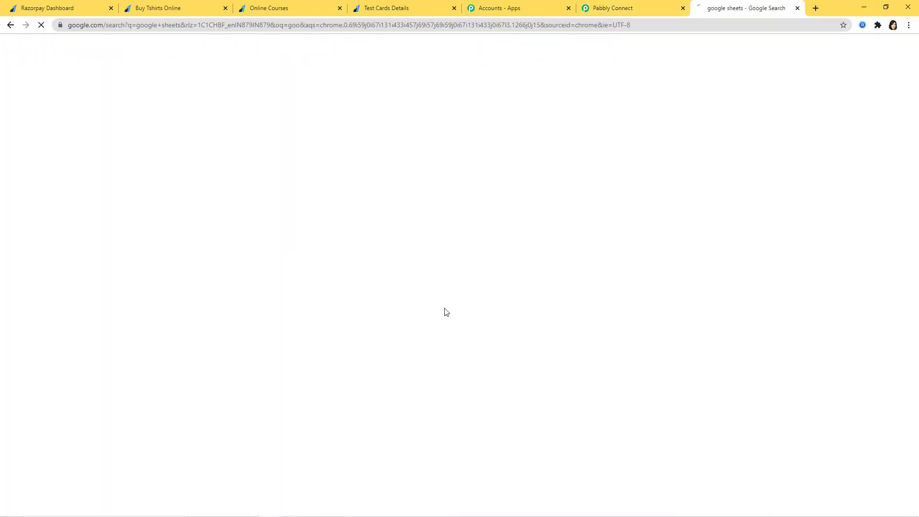
{"action": "left_click", "coordinate": [274, 173]}
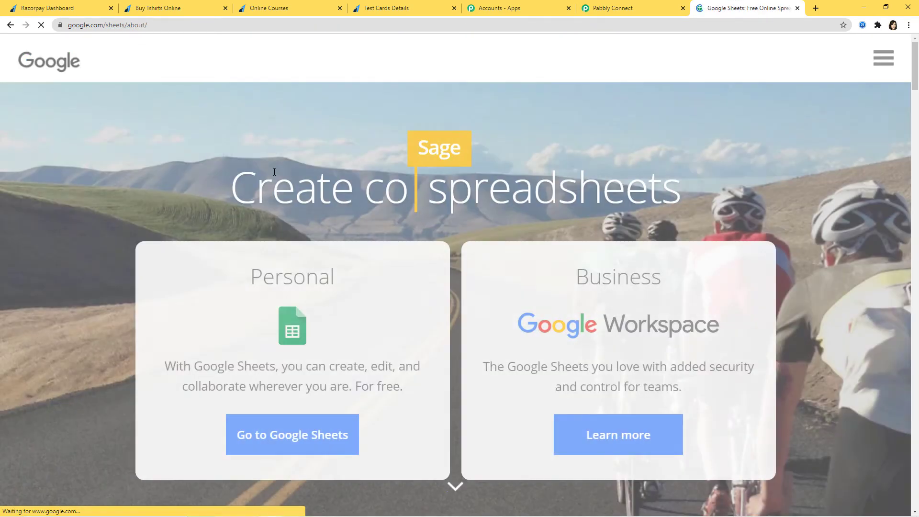
{"action": "left_click", "coordinate": [297, 442]}
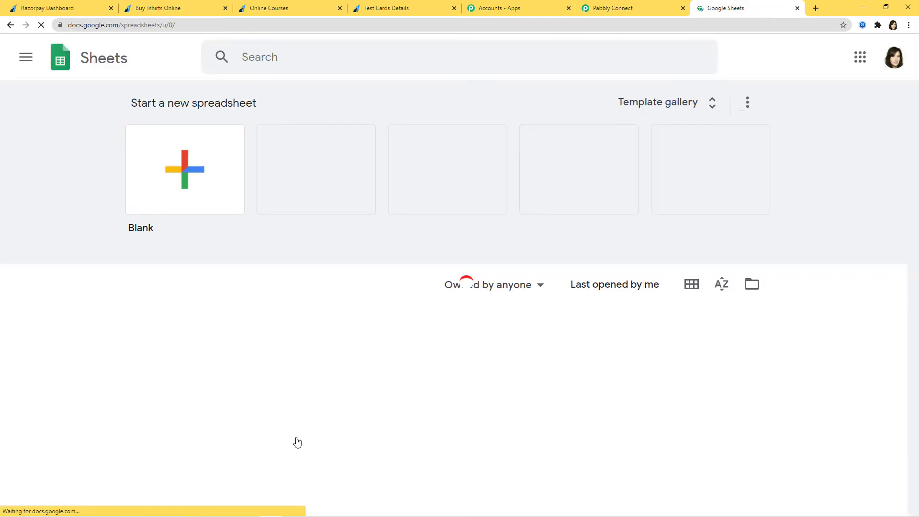
{"action": "left_click", "coordinate": [142, 138]}
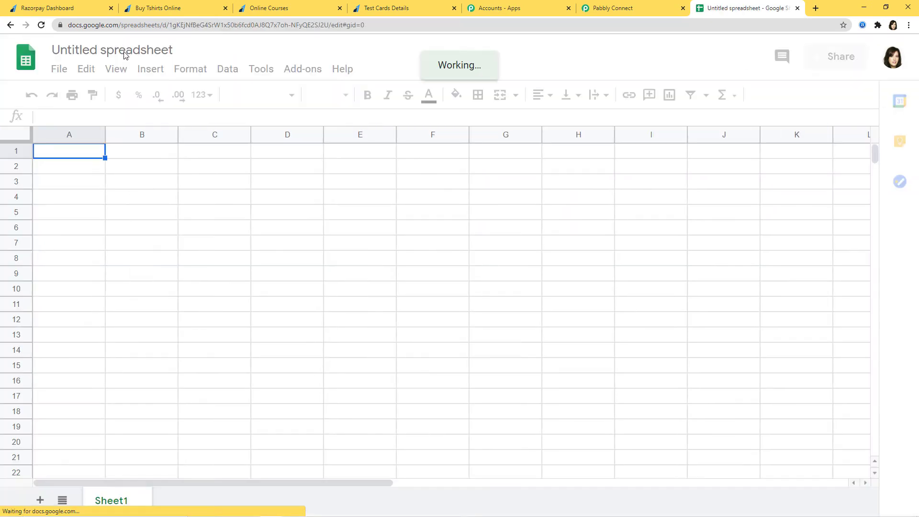
Rename the spreadsheet to 'Razorpay to Google Sheets'.
{"action": "left_click", "coordinate": [125, 51]}
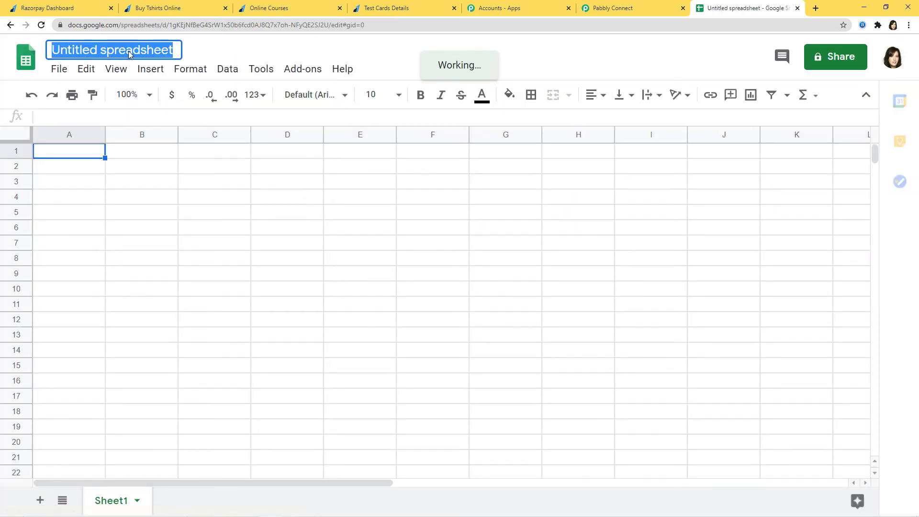
{"action": "type", "text": "Razorpay "}
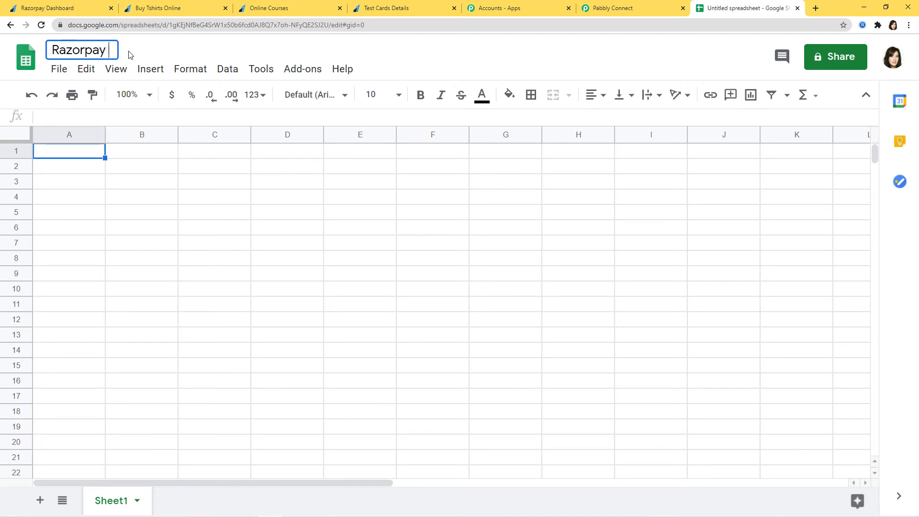
{"action": "type", "text": "to Google "}
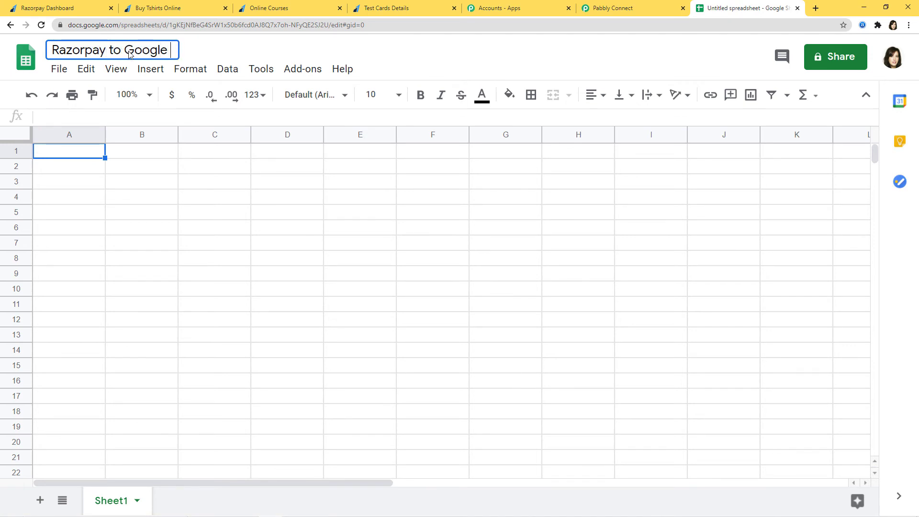
{"action": "type", "text": "Sheets"}
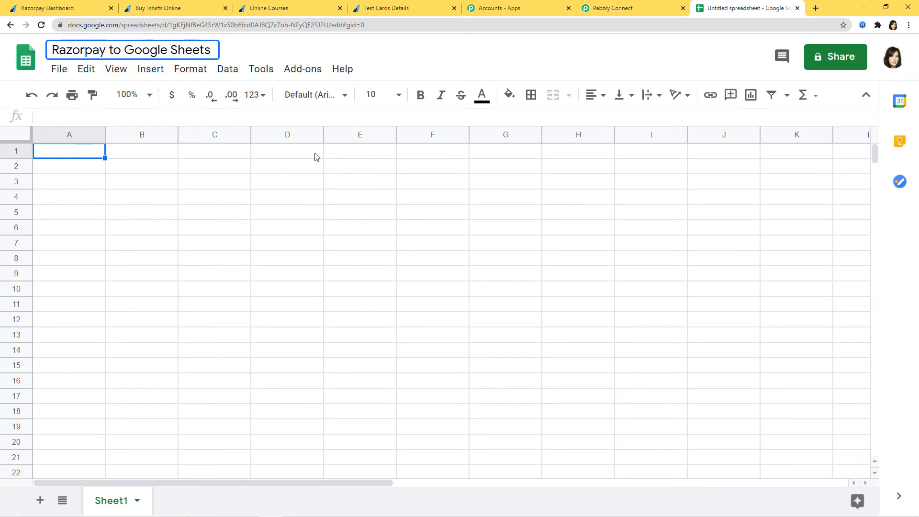
{"action": "left_click", "coordinate": [87, 159]}
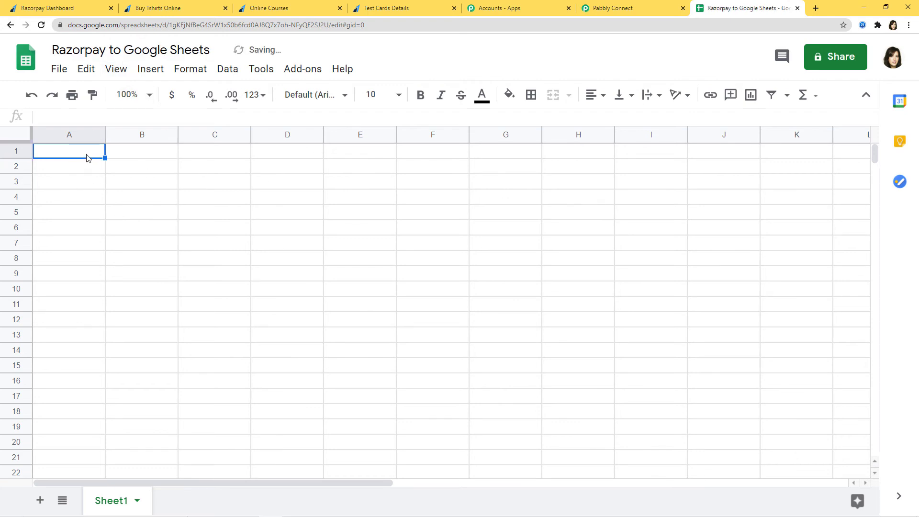
Enter headers Email Id, Amount, Payment Type and Phone in cells A1–D1.
{"action": "type", "text": "Email "}
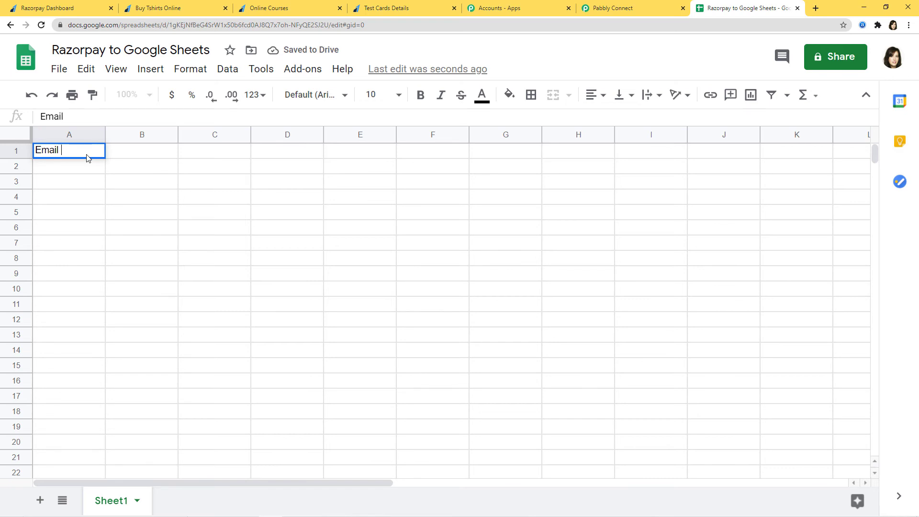
{"action": "type", "text": "Id"}
{"action": "key", "text": "Tab"}
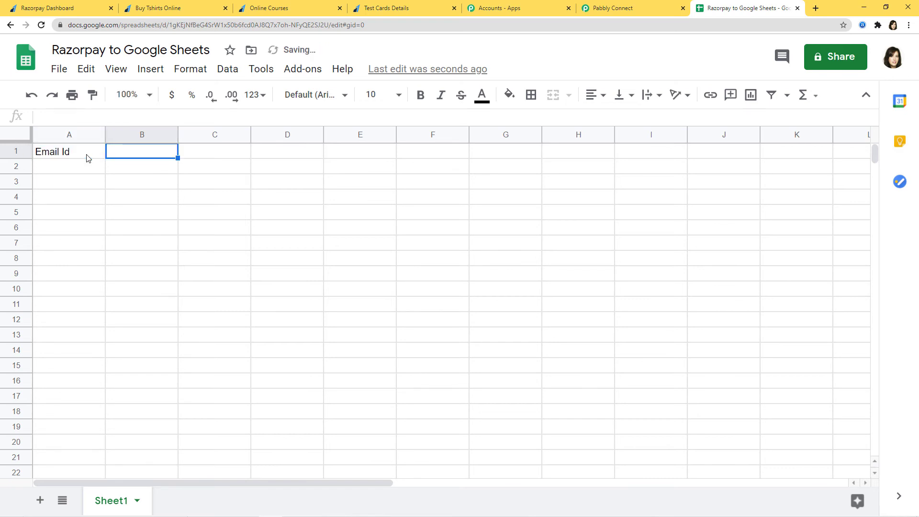
{"action": "type", "text": "Amount"}
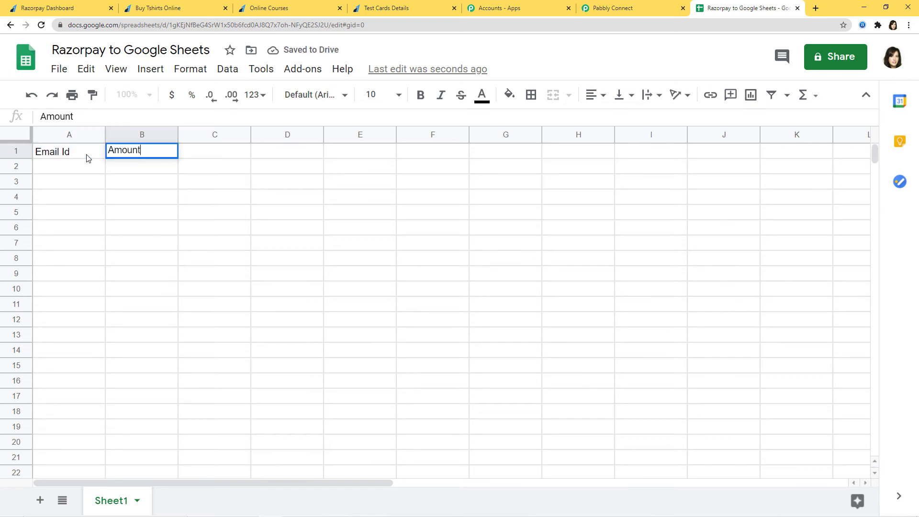
{"action": "key", "text": "Tab"}
{"action": "type", "text": "Paym"}
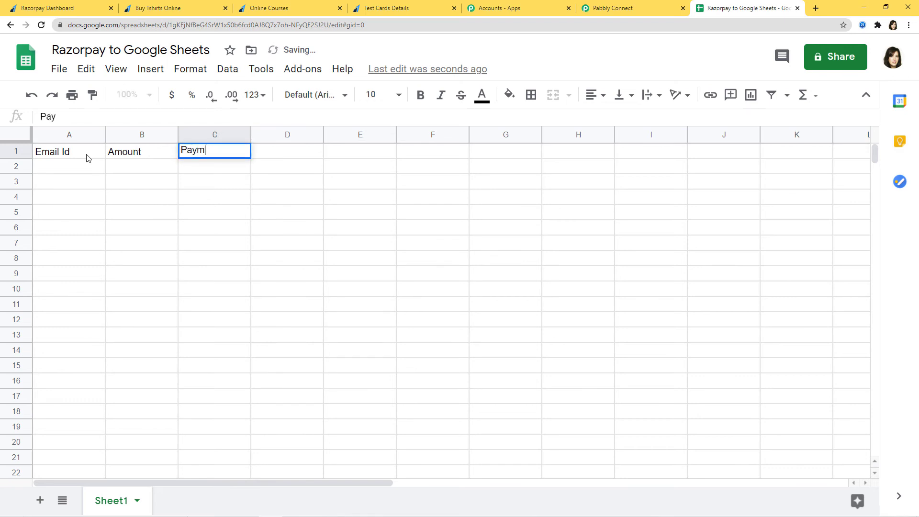
{"action": "type", "text": "ent Type"}
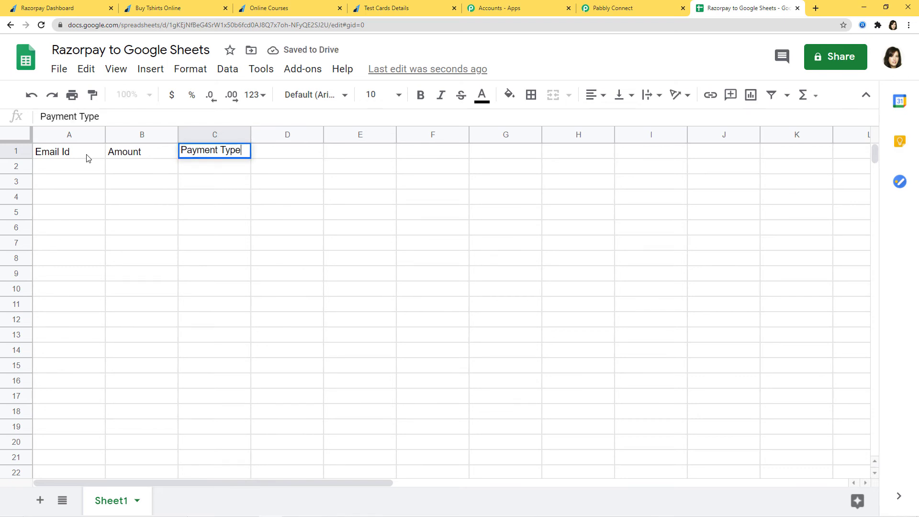
{"action": "key", "text": "Tab"}
{"action": "type", "text": "Phone"}
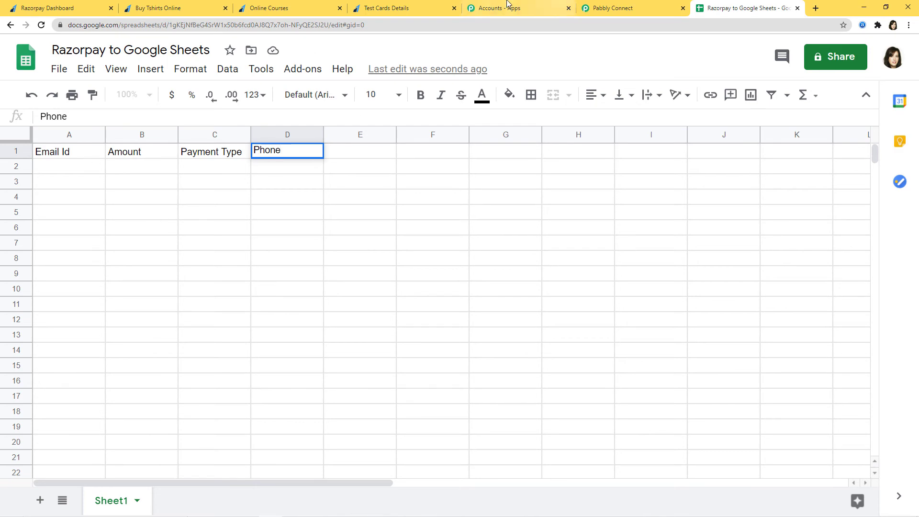
{"action": "left_click", "coordinate": [374, 307]}
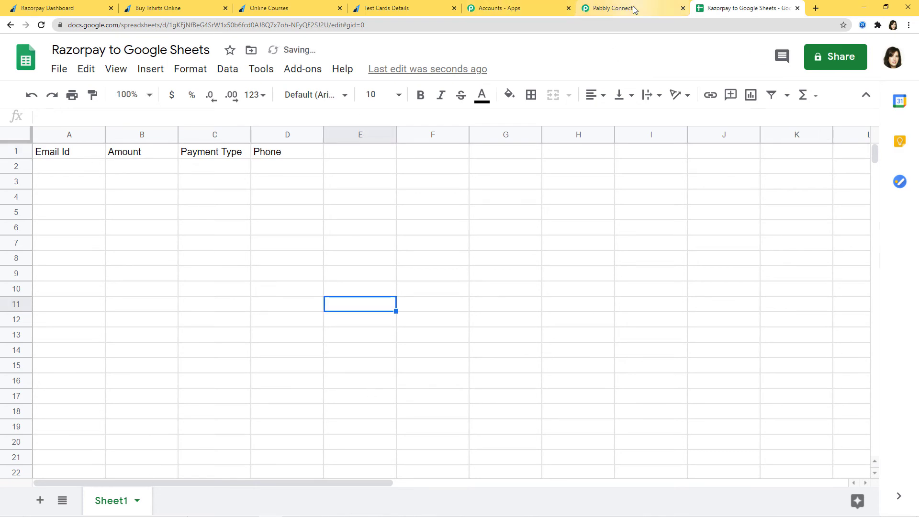
{"action": "left_click", "coordinate": [634, 8]}
Sign in with a Google account, allow Pabbly Connect access, and acknowledge Authorization Successful.
{"action": "left_click", "coordinate": [431, 273]}
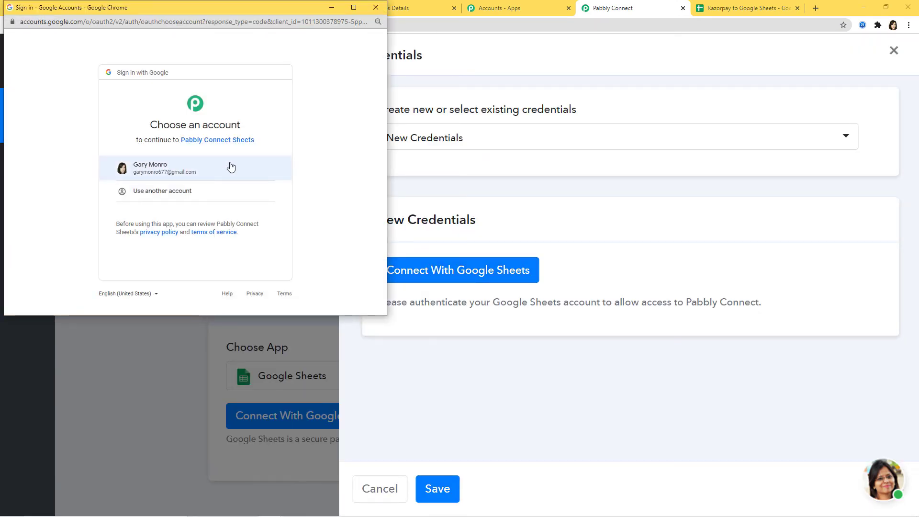
{"action": "left_click", "coordinate": [184, 174]}
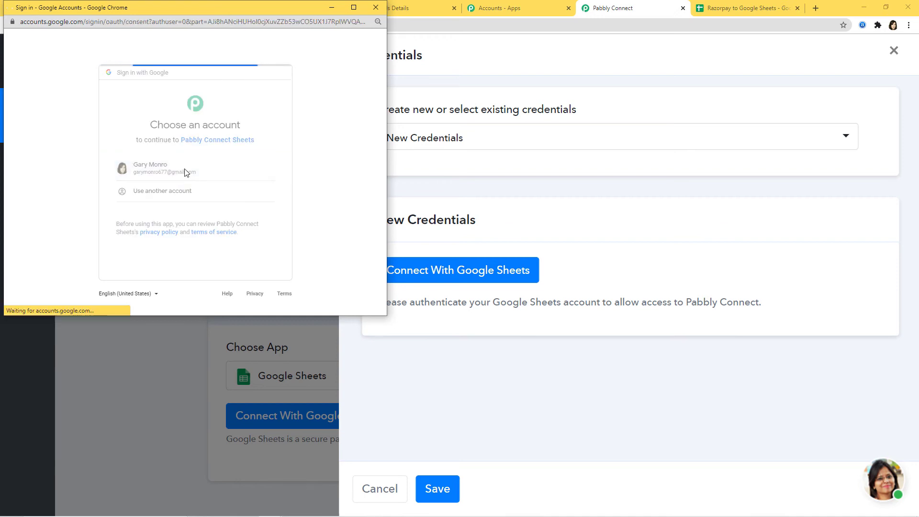
{"action": "left_click", "coordinate": [251, 303]}
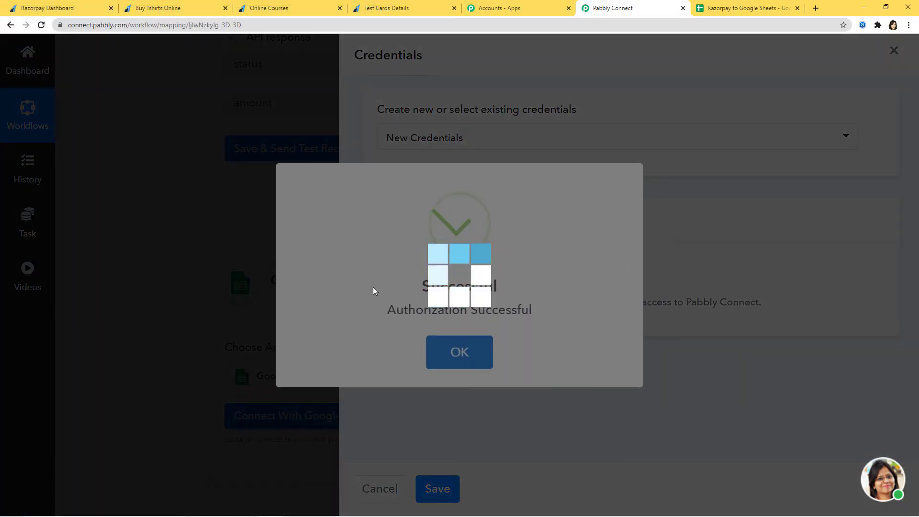
{"action": "left_click", "coordinate": [463, 348]}
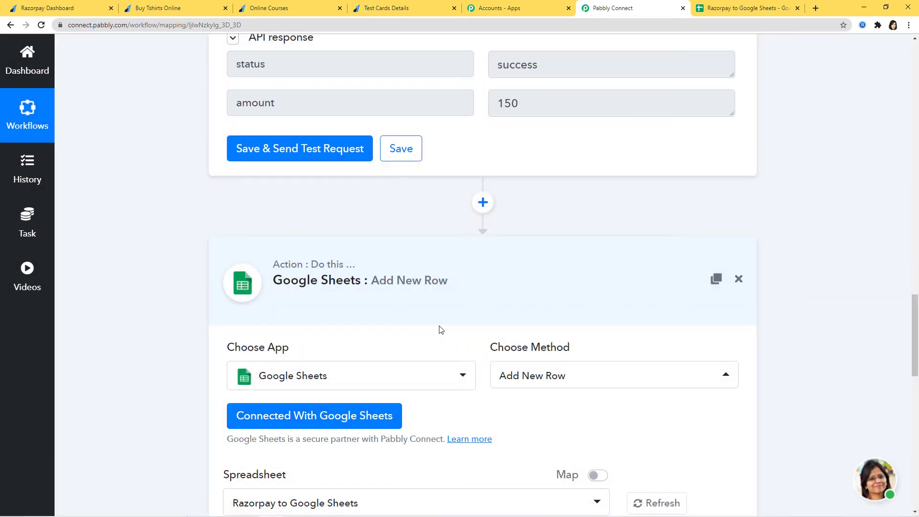
Compare the Add New Row fields against the spreadsheet's column headings.
{"action": "scroll", "coordinate": [403, 315], "scroll_direction": "down", "scroll_amount": 5}
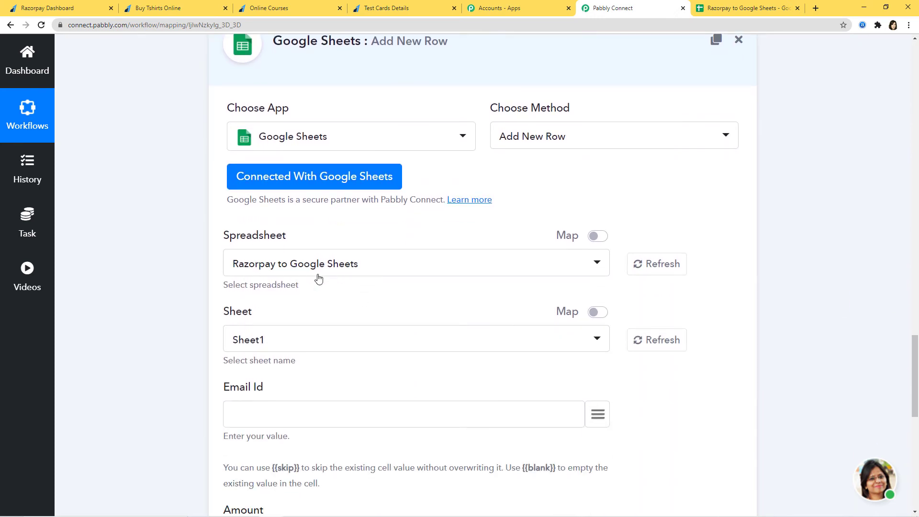
{"action": "left_click", "coordinate": [752, 15]}
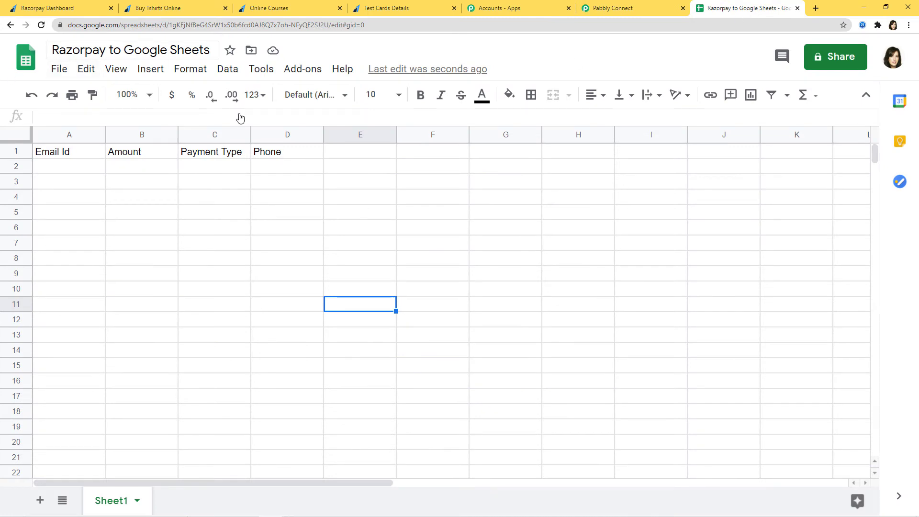
{"action": "left_click", "coordinate": [614, 9]}
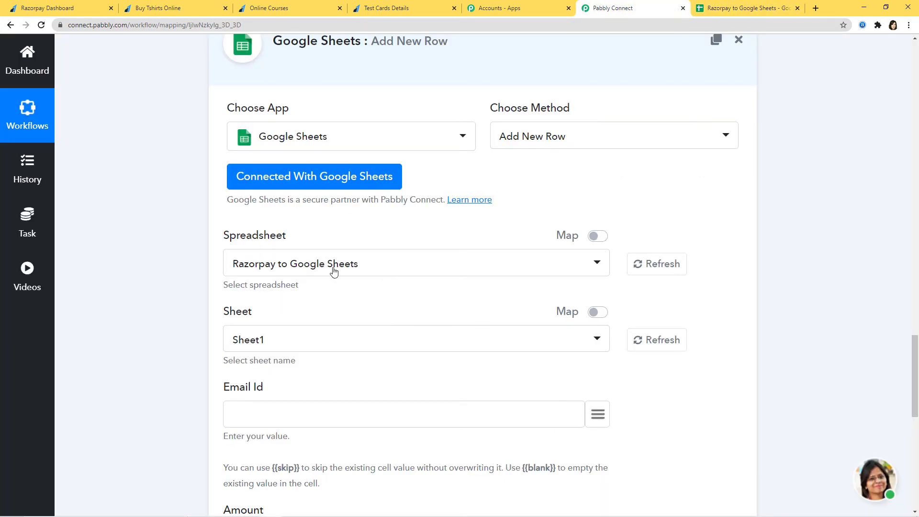
{"action": "left_click", "coordinate": [738, 10]}
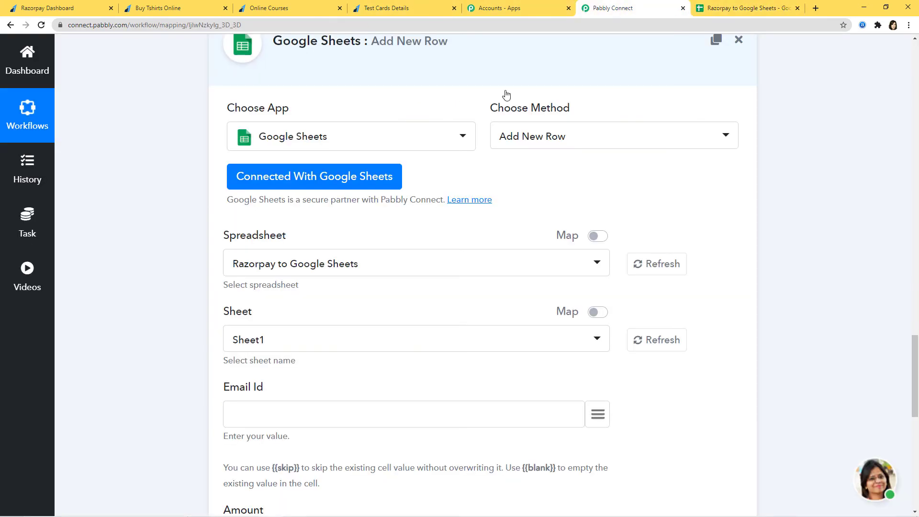
{"action": "left_click", "coordinate": [614, 8]}
{"action": "scroll", "coordinate": [443, 353], "scroll_direction": "down", "scroll_amount": 5}
{"action": "scroll", "coordinate": [561, 435], "scroll_direction": "up", "scroll_amount": 8}
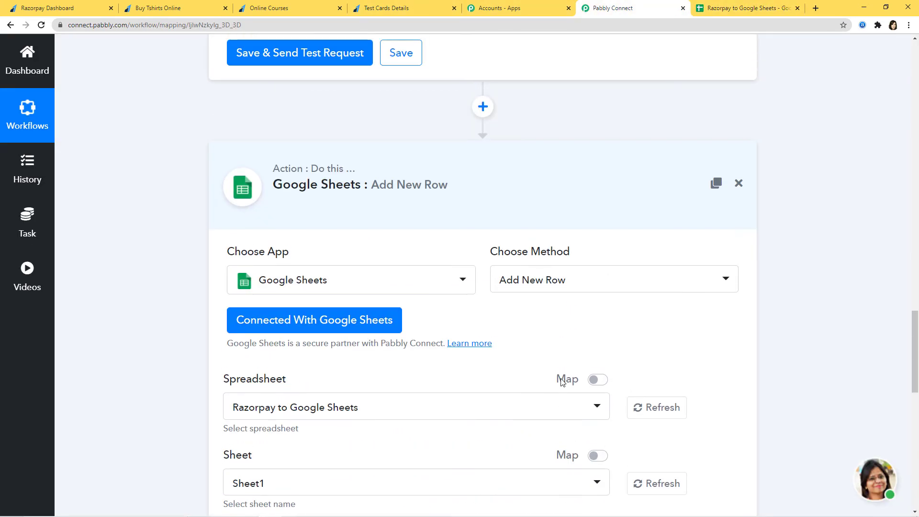
{"action": "scroll", "coordinate": [561, 380], "scroll_direction": "up", "scroll_amount": 18}
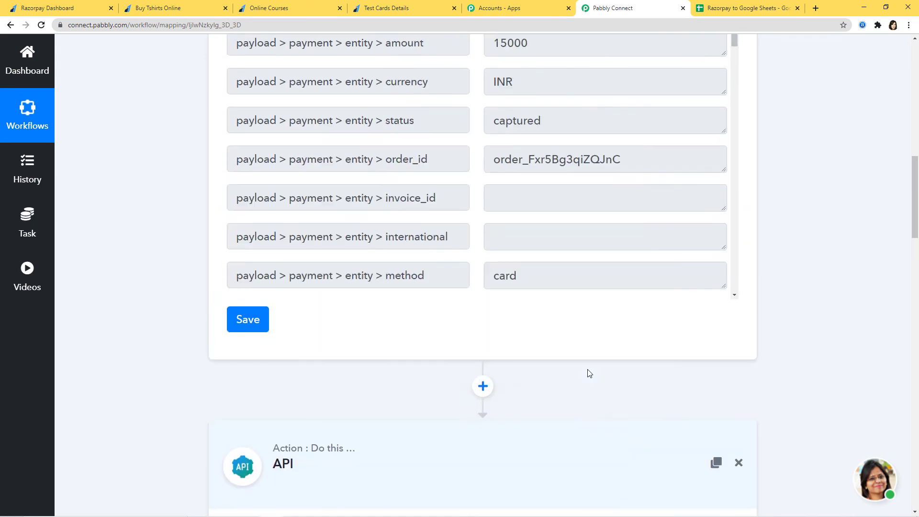
{"action": "scroll", "coordinate": [589, 373], "scroll_direction": "up", "scroll_amount": 3}
{"action": "scroll", "coordinate": [667, 410], "scroll_direction": "down", "scroll_amount": 14}
{"action": "scroll", "coordinate": [802, 435], "scroll_direction": "down", "scroll_amount": 4}
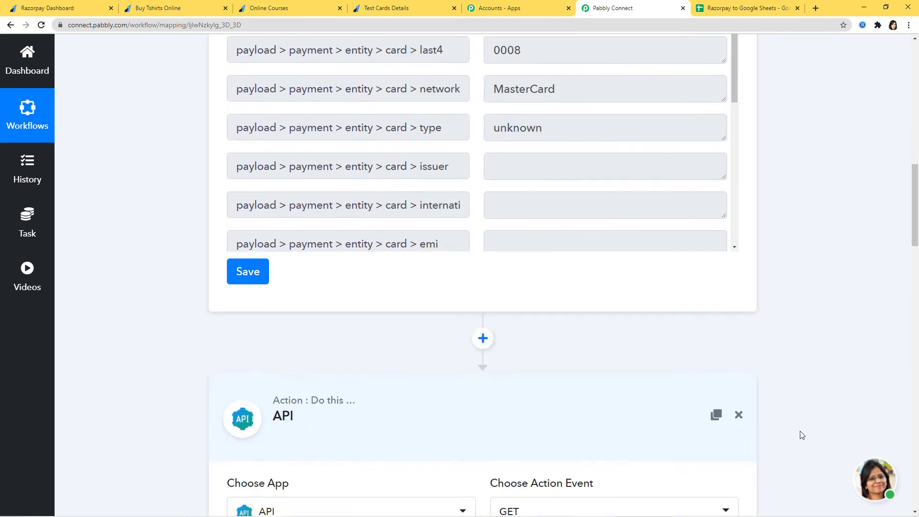
{"action": "scroll", "coordinate": [802, 435], "scroll_direction": "down", "scroll_amount": 20}
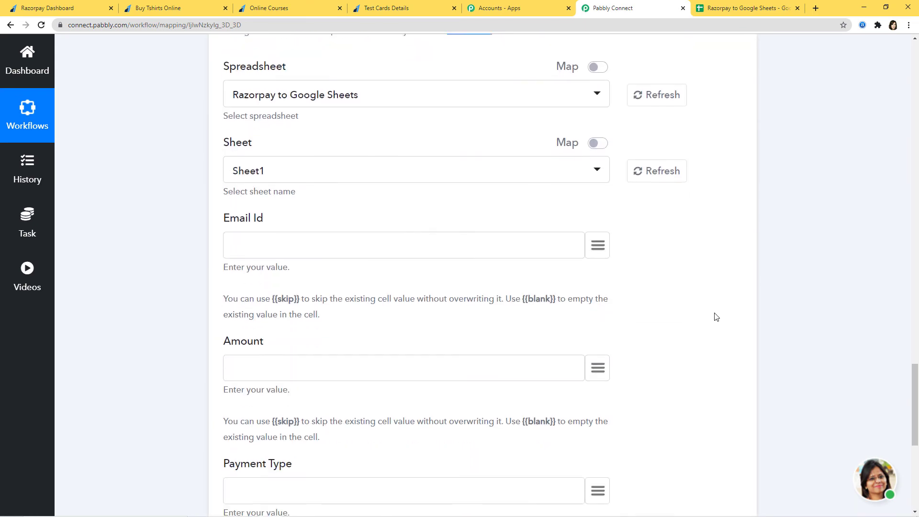
Map Email Id to the payment's email and Amount to the API's 150 amount.
{"action": "left_click", "coordinate": [594, 225]}
{"action": "type", "text": "em"}
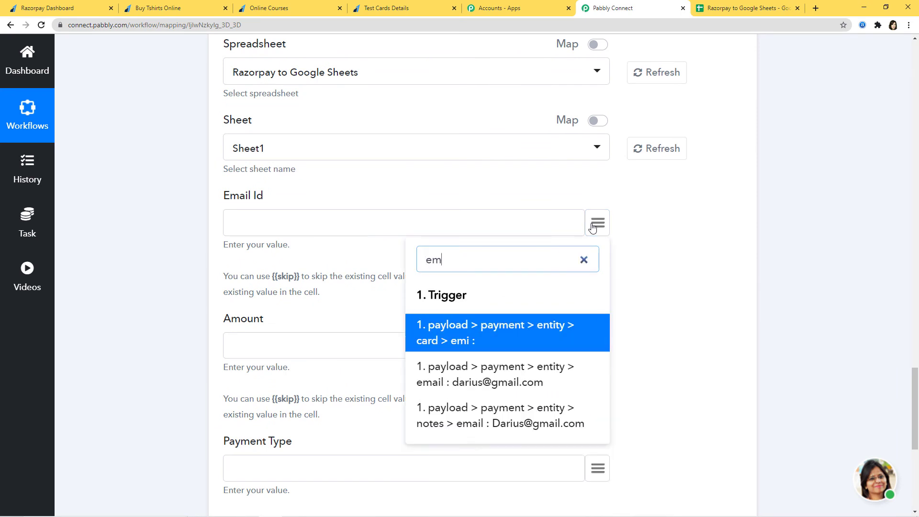
{"action": "left_click", "coordinate": [513, 385]}
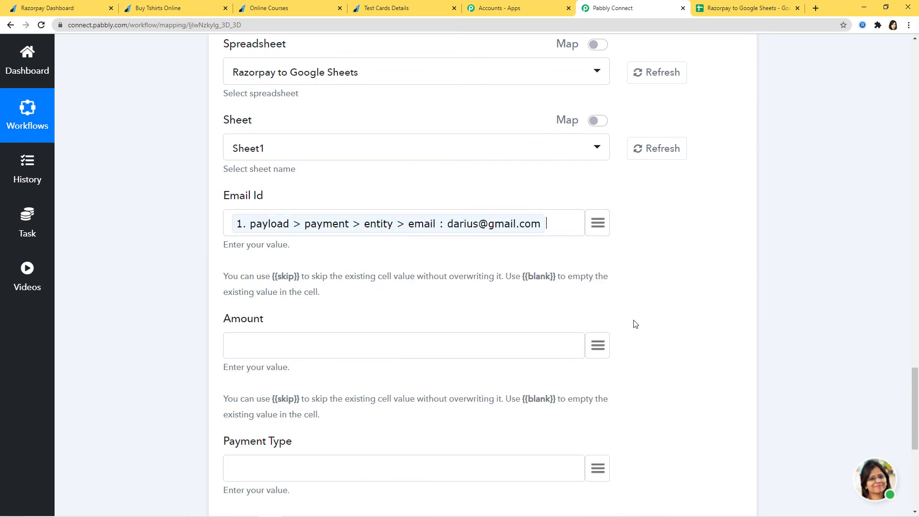
{"action": "scroll", "coordinate": [656, 296], "scroll_direction": "down", "scroll_amount": 2}
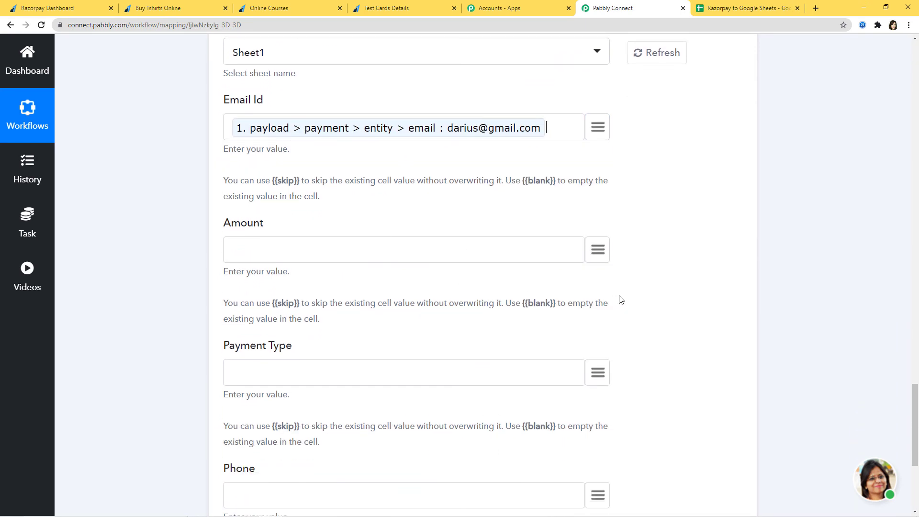
{"action": "left_click", "coordinate": [598, 250]}
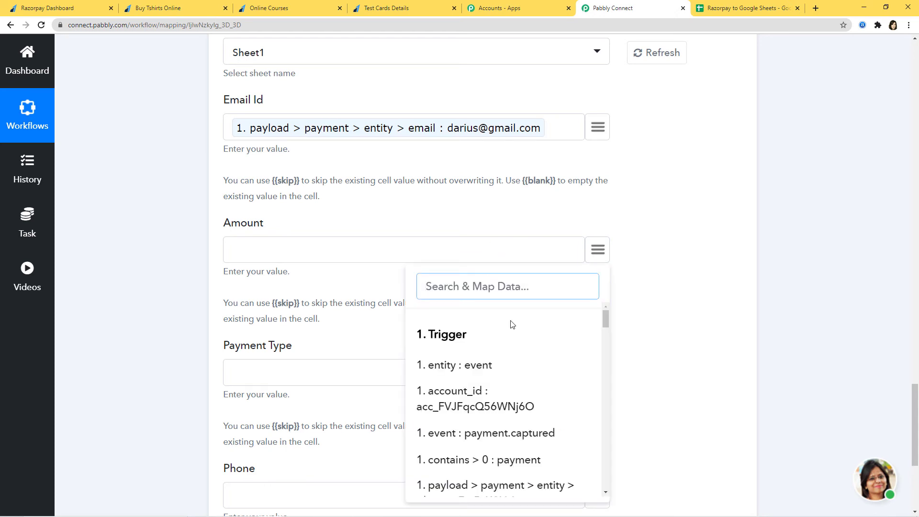
{"action": "scroll", "coordinate": [514, 388], "scroll_direction": "down", "scroll_amount": 10}
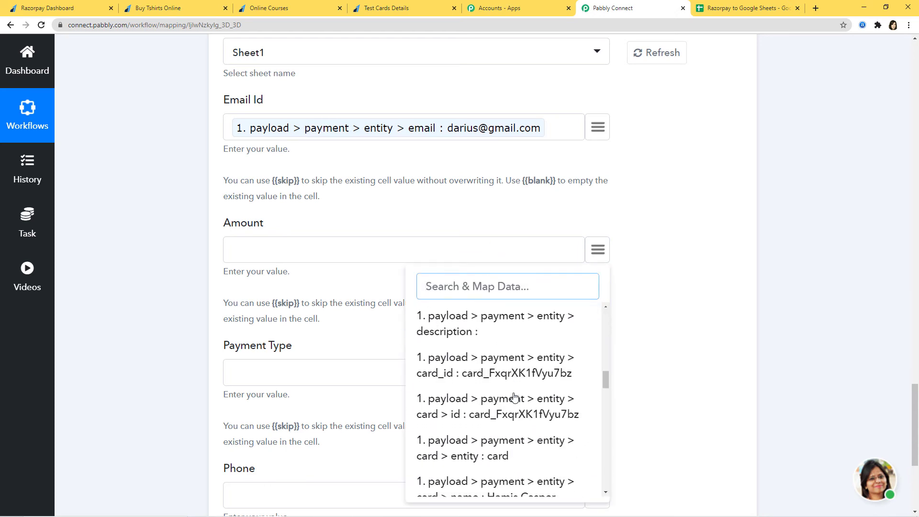
{"action": "scroll", "coordinate": [514, 397], "scroll_direction": "down", "scroll_amount": 15}
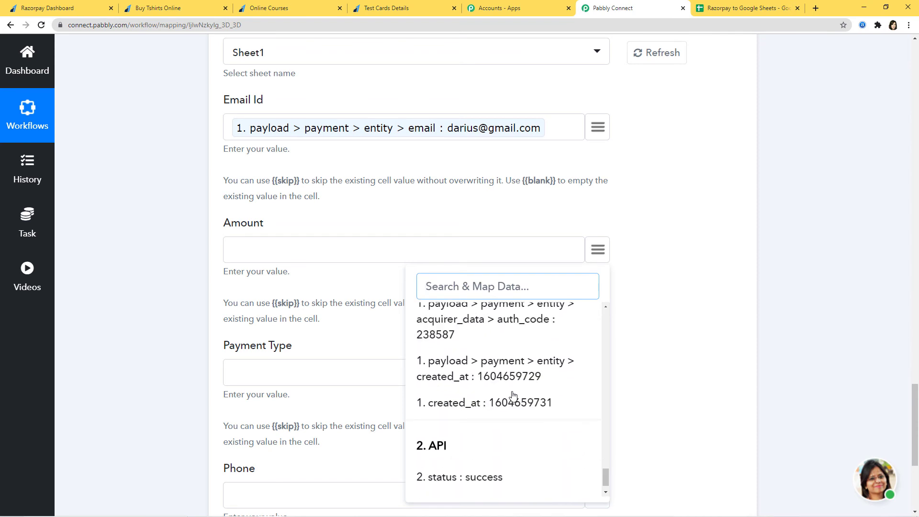
{"action": "scroll", "coordinate": [514, 397], "scroll_direction": "down", "scroll_amount": 1}
{"action": "left_click", "coordinate": [478, 482]}
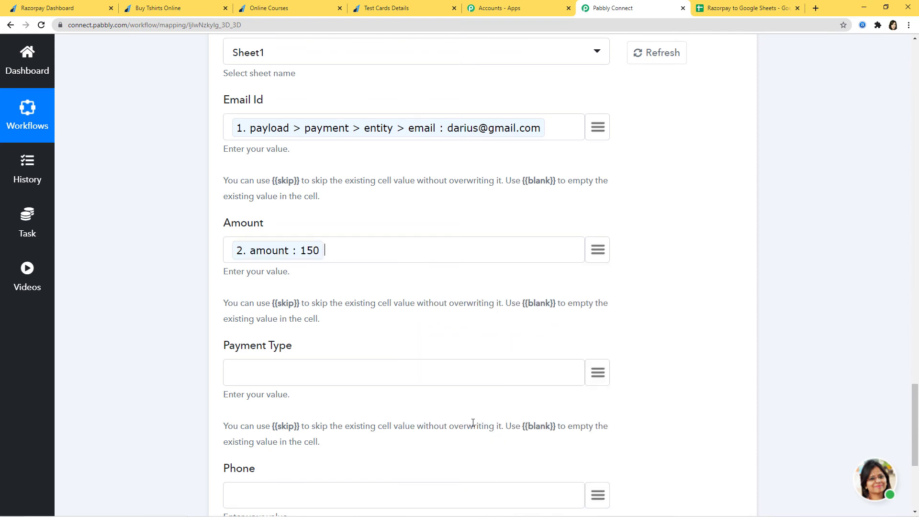
Map Payment Type to the card method and Phone to the customer's phone number.
{"action": "scroll", "coordinate": [473, 423], "scroll_direction": "down", "scroll_amount": 2}
{"action": "left_click", "coordinate": [597, 282]}
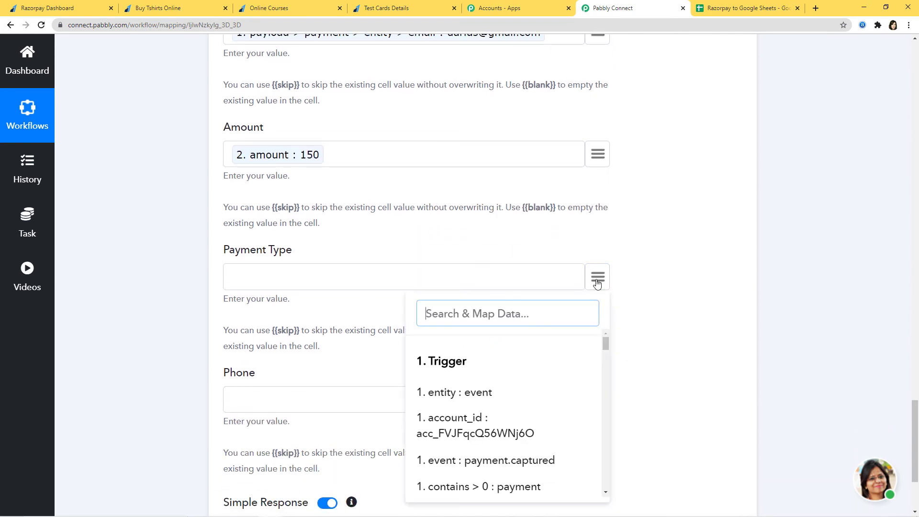
{"action": "type", "text": "ca"}
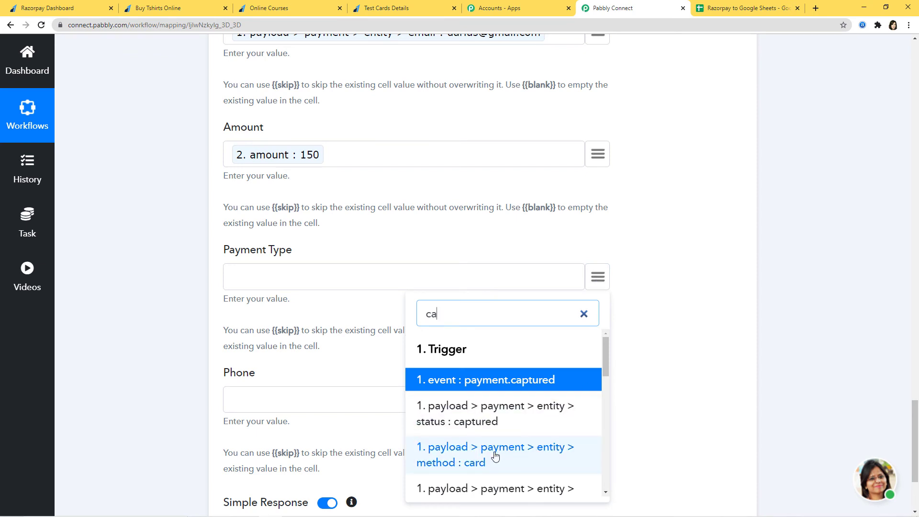
{"action": "left_click", "coordinate": [484, 460]}
{"action": "scroll", "coordinate": [672, 369], "scroll_direction": "down", "scroll_amount": 3}
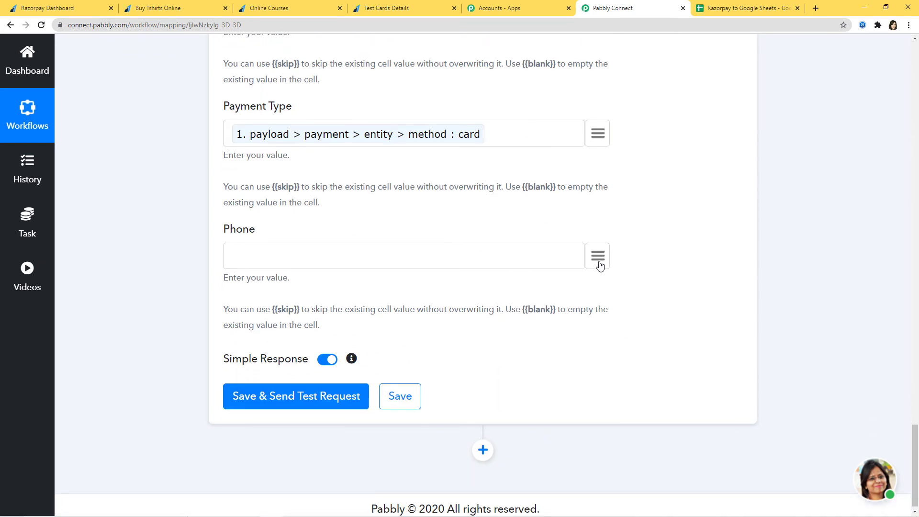
{"action": "left_click", "coordinate": [600, 266]}
{"action": "type", "text": "pho"}
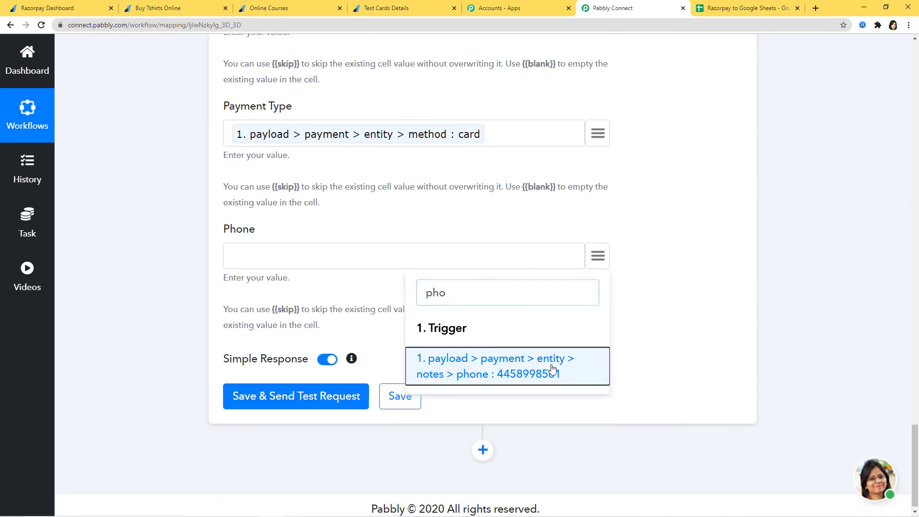
{"action": "left_click", "coordinate": [550, 371]}
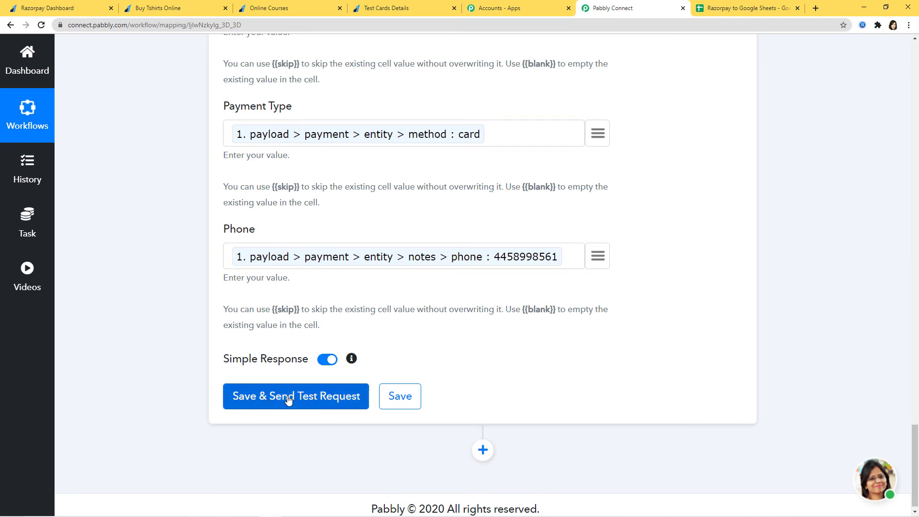
Send a test row, save the Google Sheets step, and check row 2 in the spreadsheet.
{"action": "left_click", "coordinate": [289, 400]}
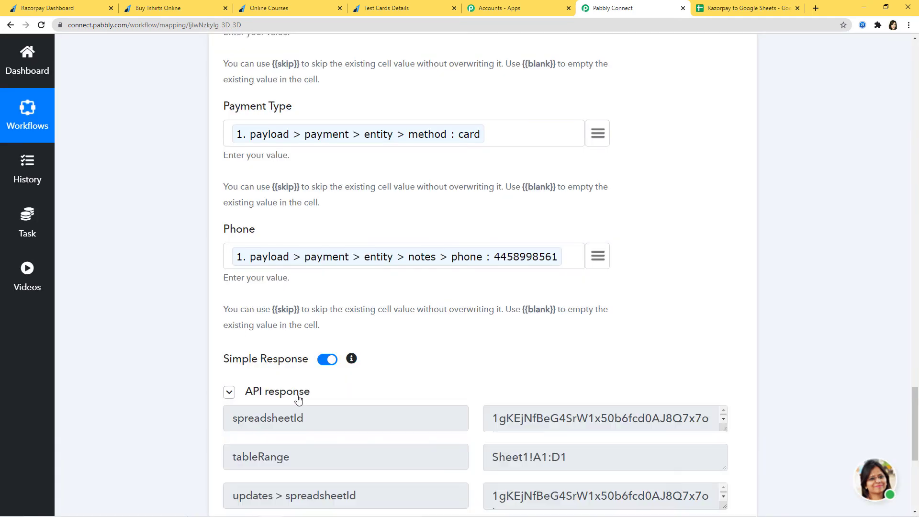
{"action": "scroll", "coordinate": [667, 329], "scroll_direction": "down", "scroll_amount": 5}
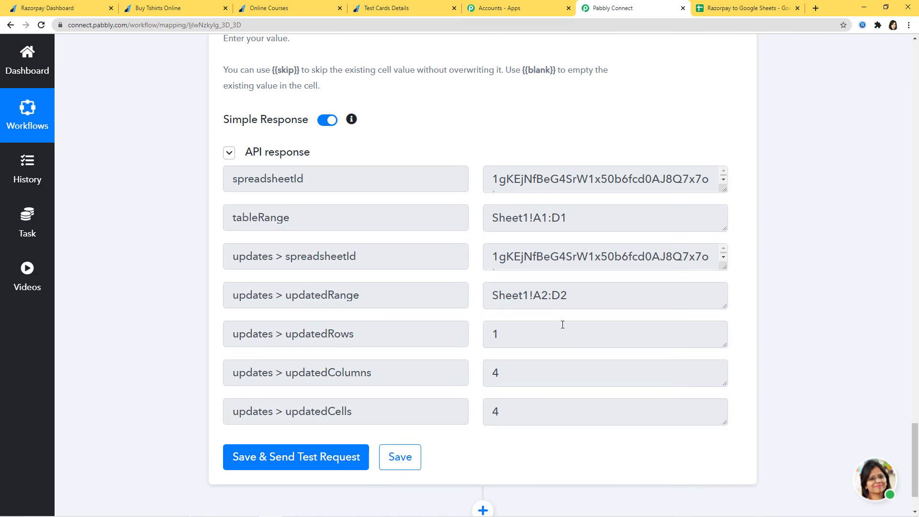
{"action": "left_click", "coordinate": [397, 457]}
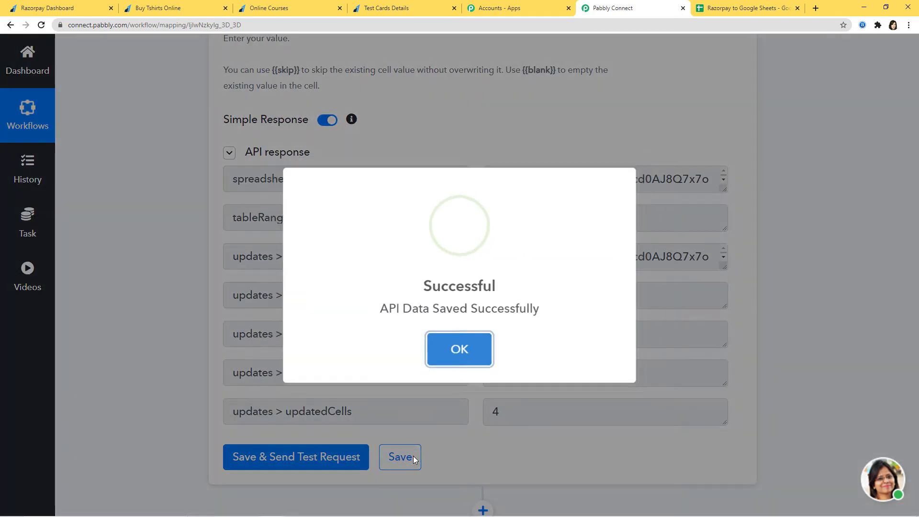
{"action": "left_click", "coordinate": [458, 369]}
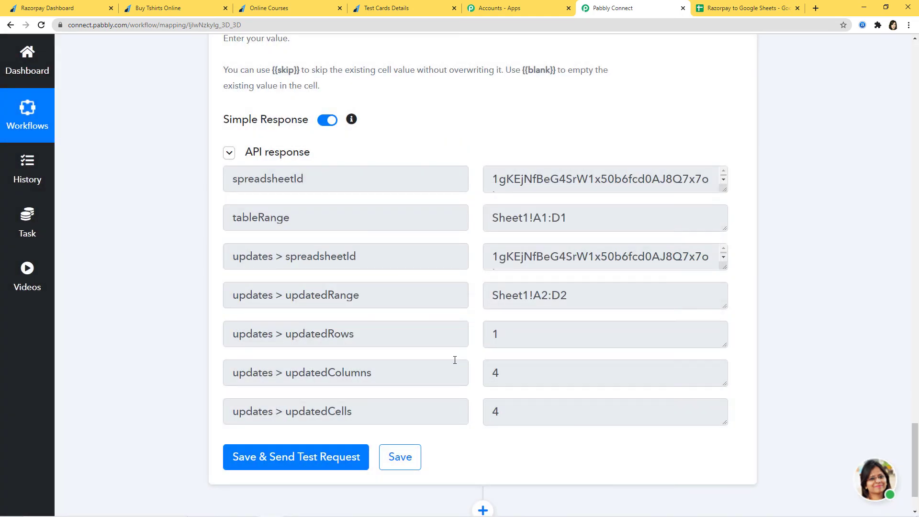
{"action": "left_click", "coordinate": [741, 11]}
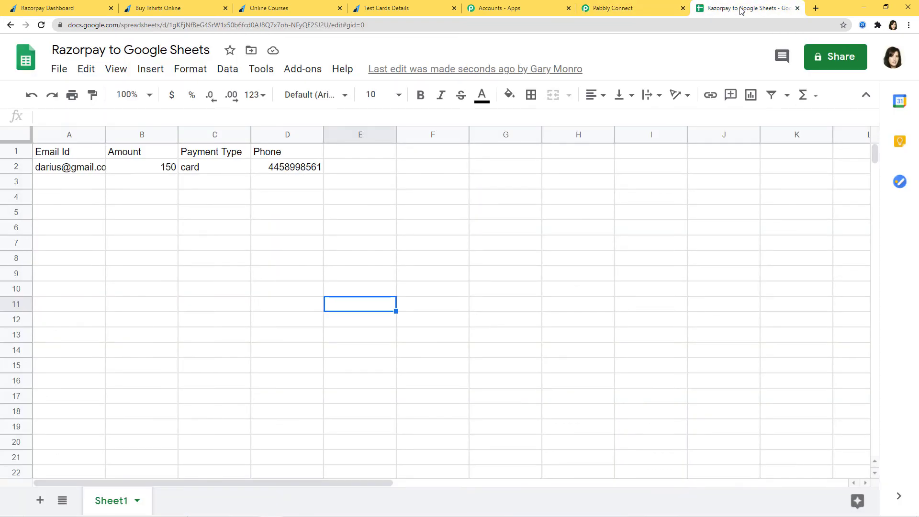
Widen column A to show the full email, then switch to the Online Courses payment page.
{"action": "left_click_drag", "start_coordinate": [105, 136], "coordinate": [147, 136]}
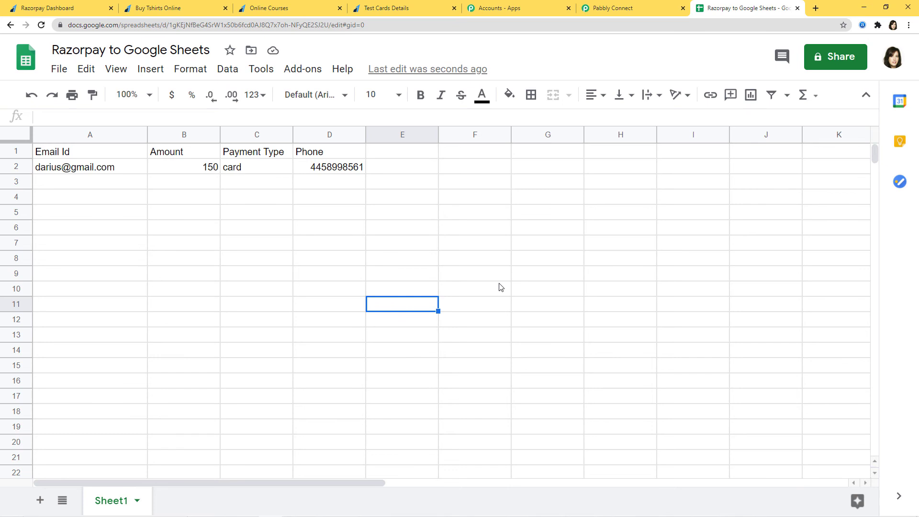
{"action": "left_click", "coordinate": [274, 9]}
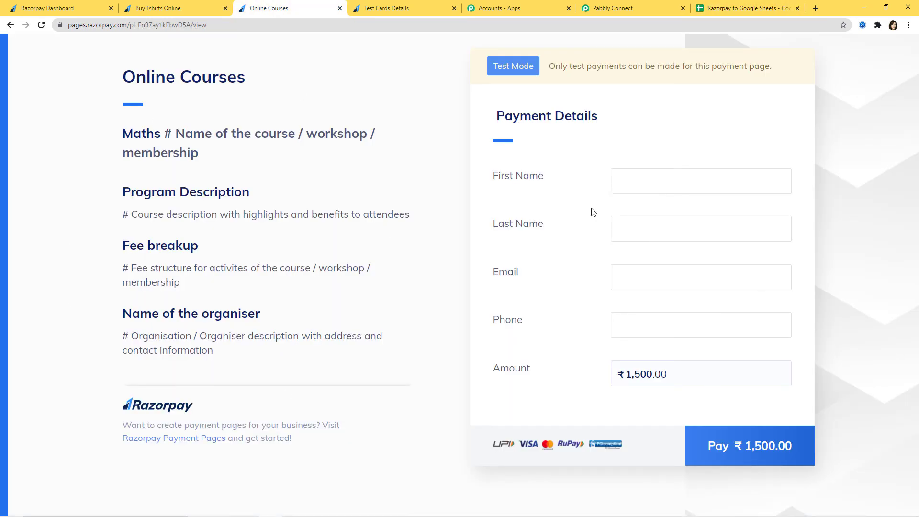
Enter the buyer's first name, last name, e-mail and phone, then start the ₹1,500.00 payment.
{"action": "left_click", "coordinate": [628, 186]}
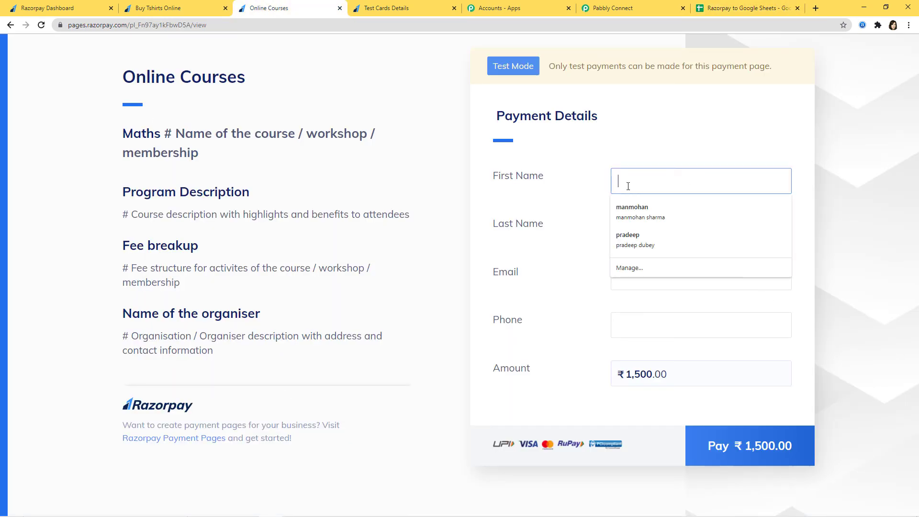
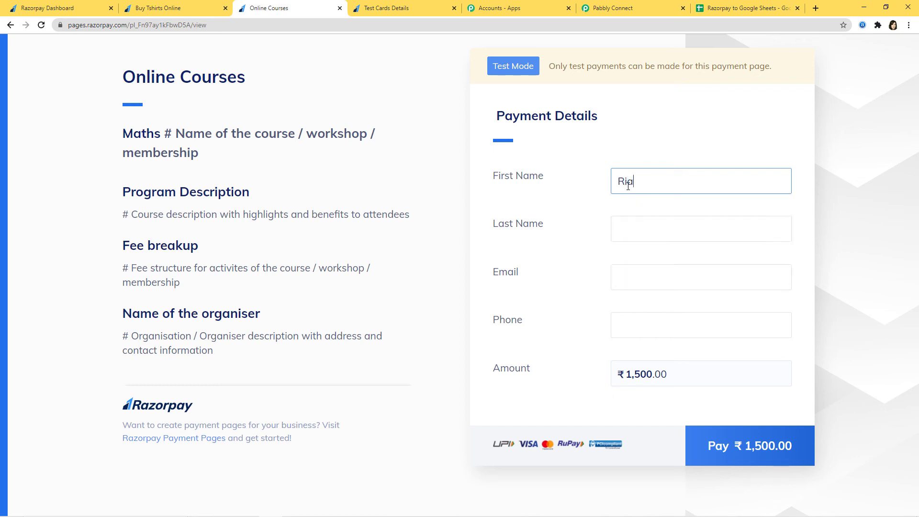
{"action": "left_click", "coordinate": [642, 224]}
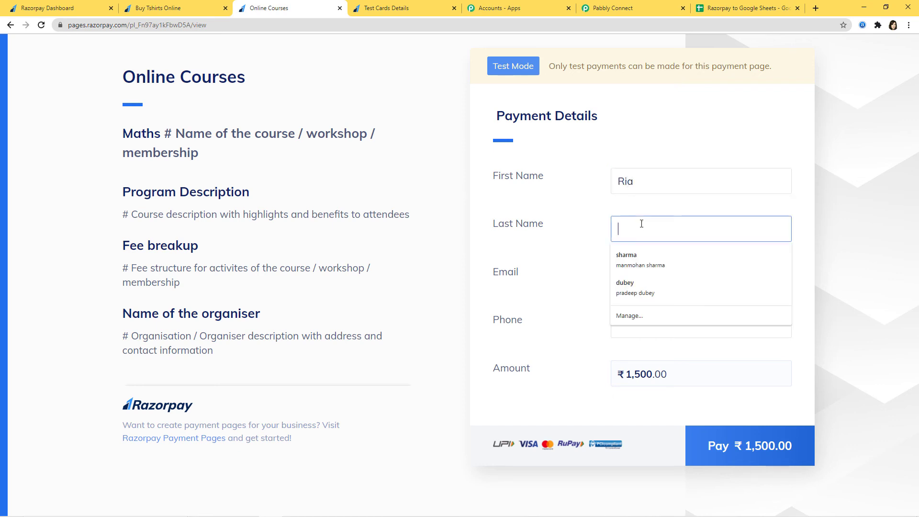
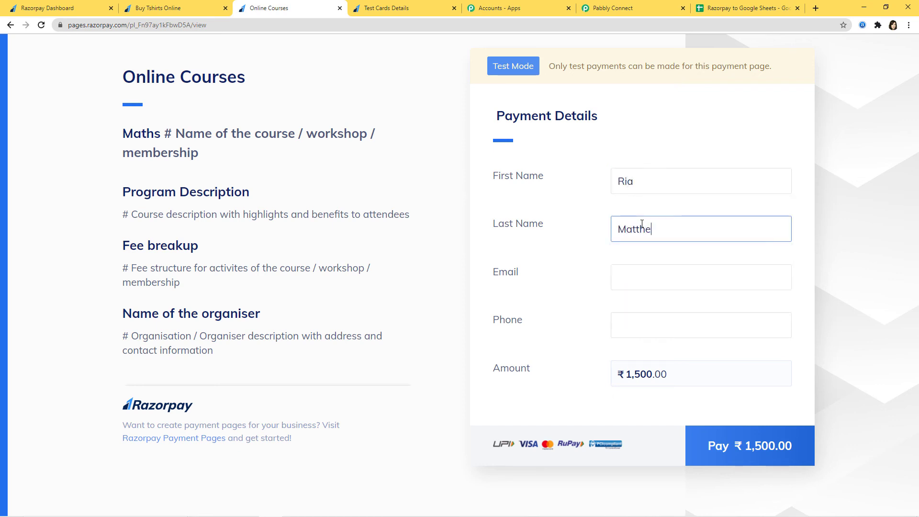
{"action": "left_click", "coordinate": [691, 276]}
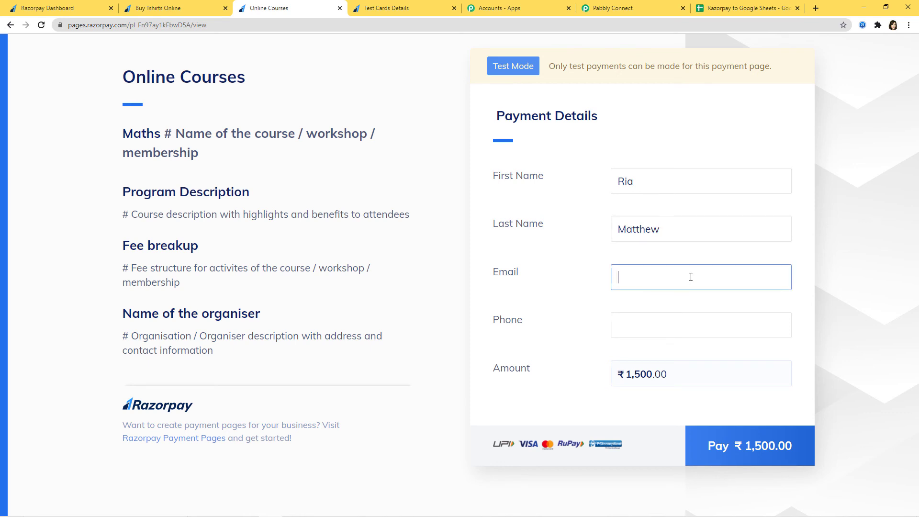
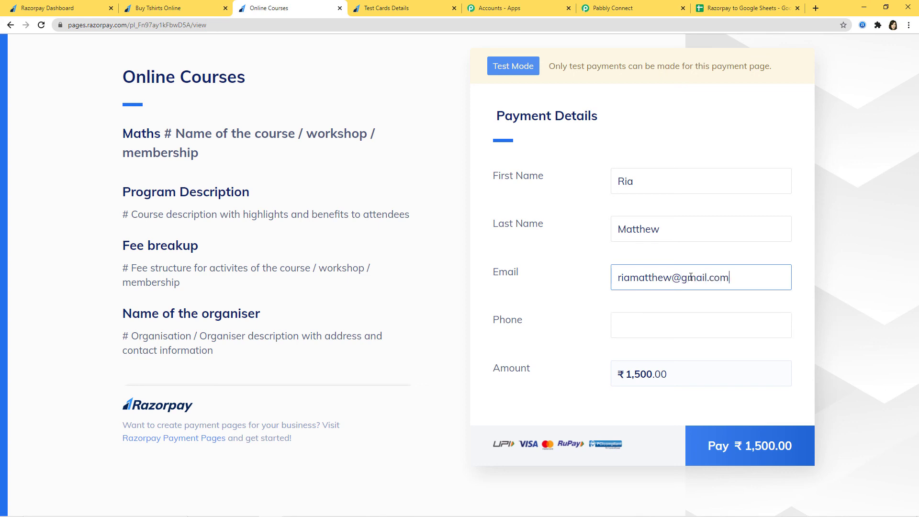
{"action": "left_click", "coordinate": [636, 317]}
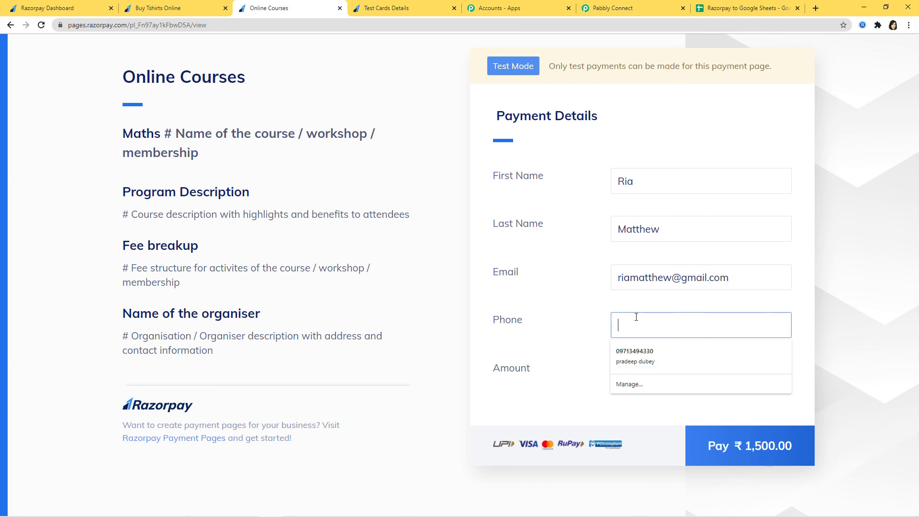
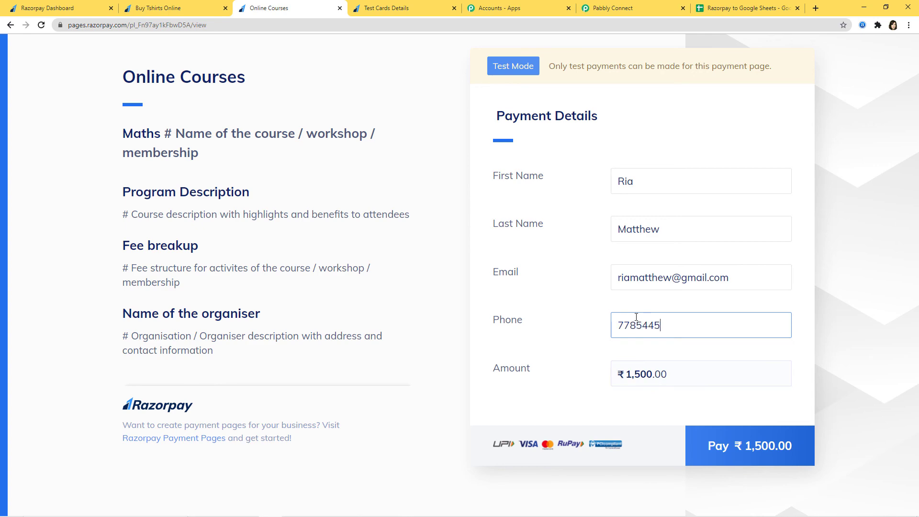
{"action": "left_click", "coordinate": [749, 446]}
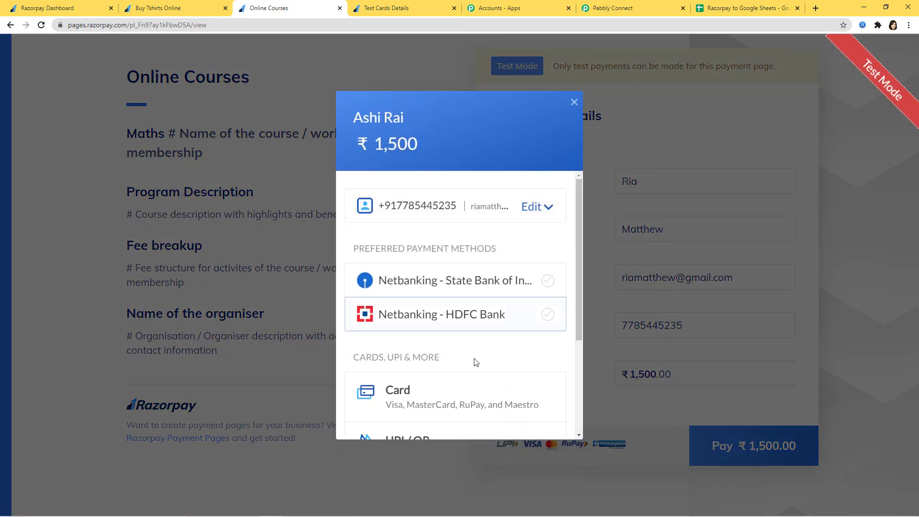
Choose card payment and paste the Visa test card number copied from the docs.
{"action": "left_click", "coordinate": [453, 395]}
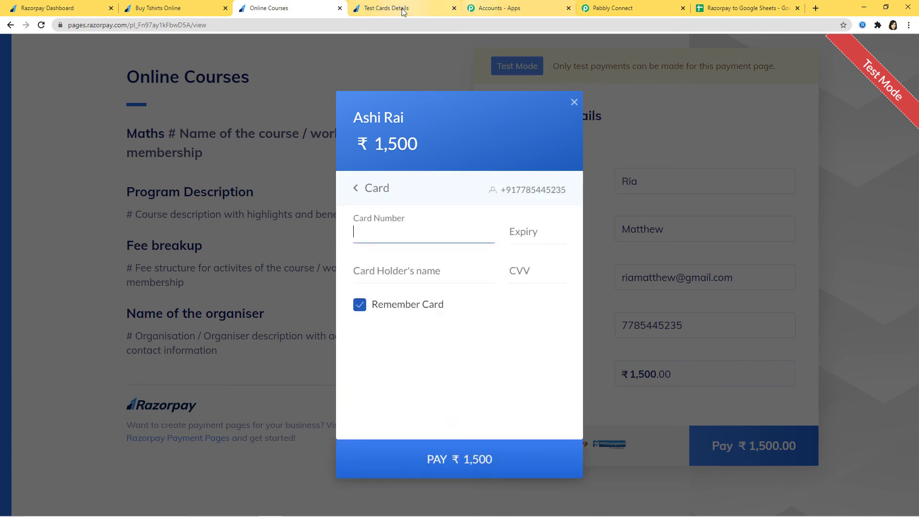
{"action": "left_click", "coordinate": [403, 11]}
{"action": "scroll", "coordinate": [437, 225], "scroll_direction": "down", "scroll_amount": 1}
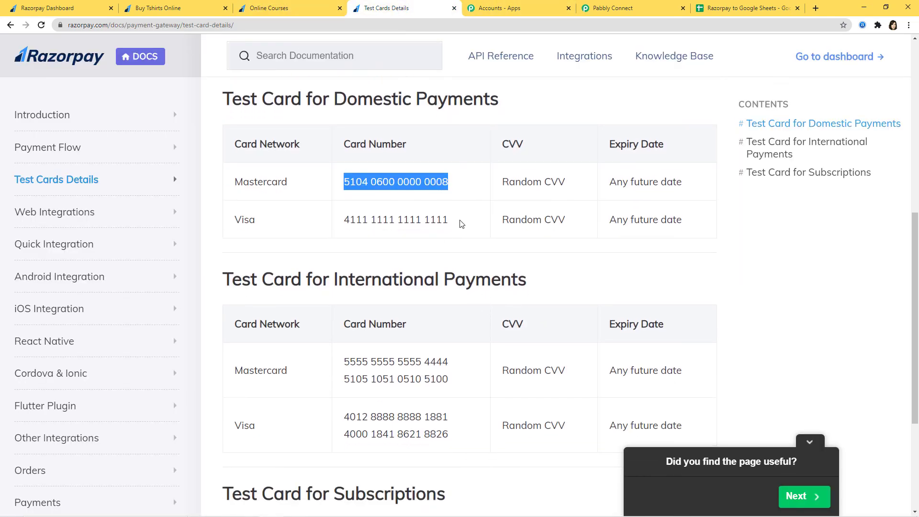
{"action": "left_click_drag", "start_coordinate": [461, 224], "coordinate": [344, 224]}
{"action": "key", "text": "ctrl+c"}
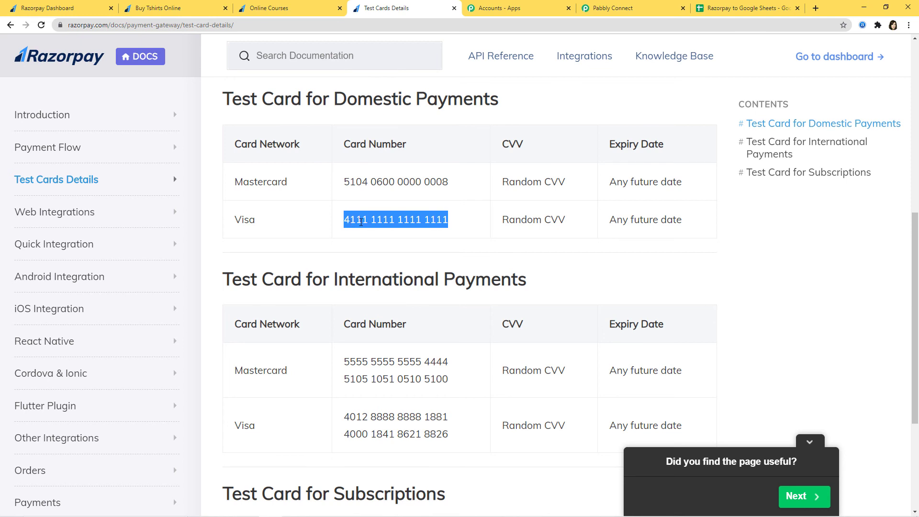
{"action": "left_click", "coordinate": [297, 8]}
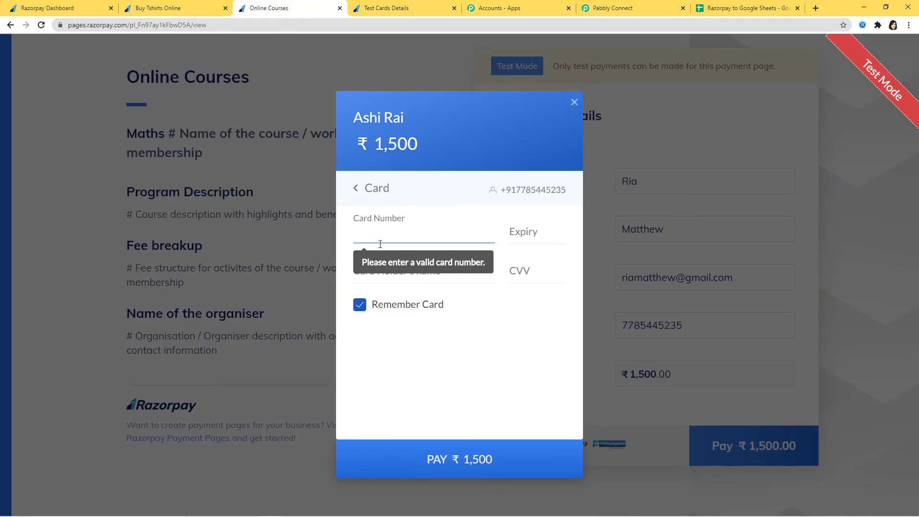
{"action": "key", "text": "ctrl+v"}
Enter expiry 08 / 35, holder name and CVV, pay without saving the card, and mark Success.
{"action": "left_click", "coordinate": [536, 243]}
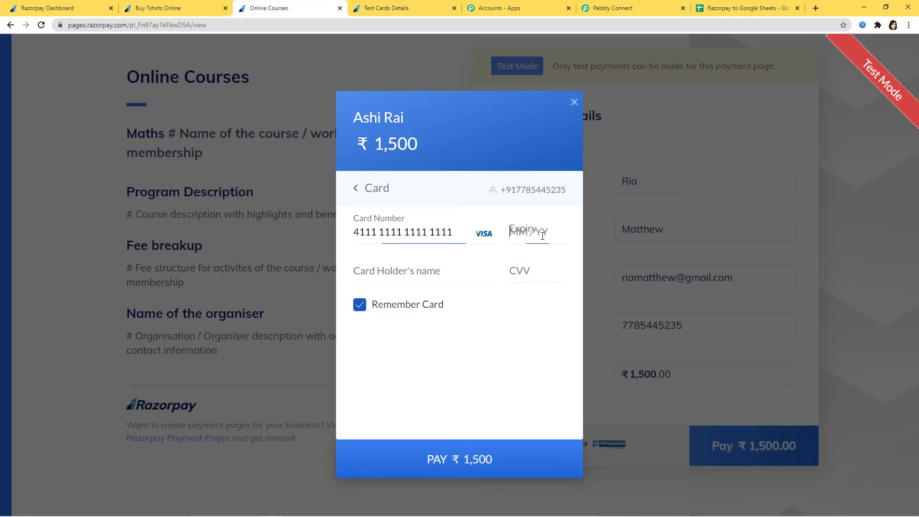
{"action": "type", "text": "08 / 35"}
{"action": "left_click", "coordinate": [413, 272]}
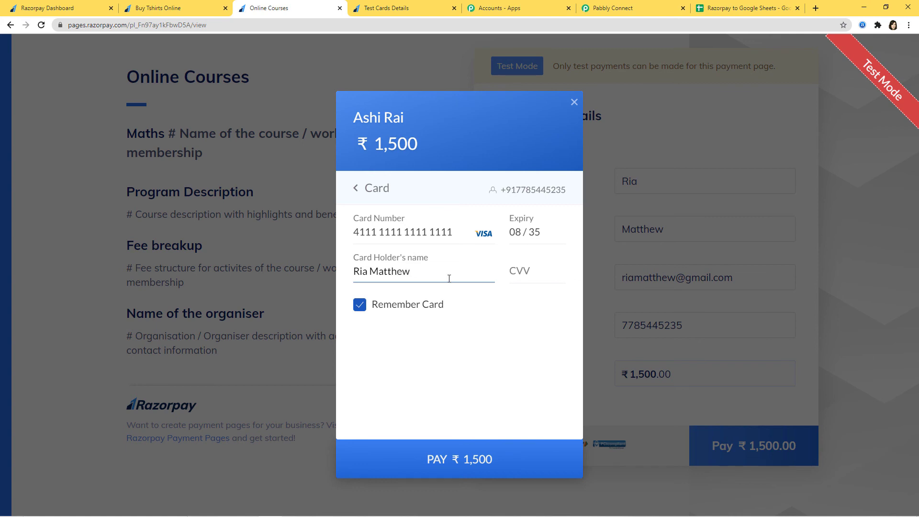
{"action": "left_click", "coordinate": [524, 275]}
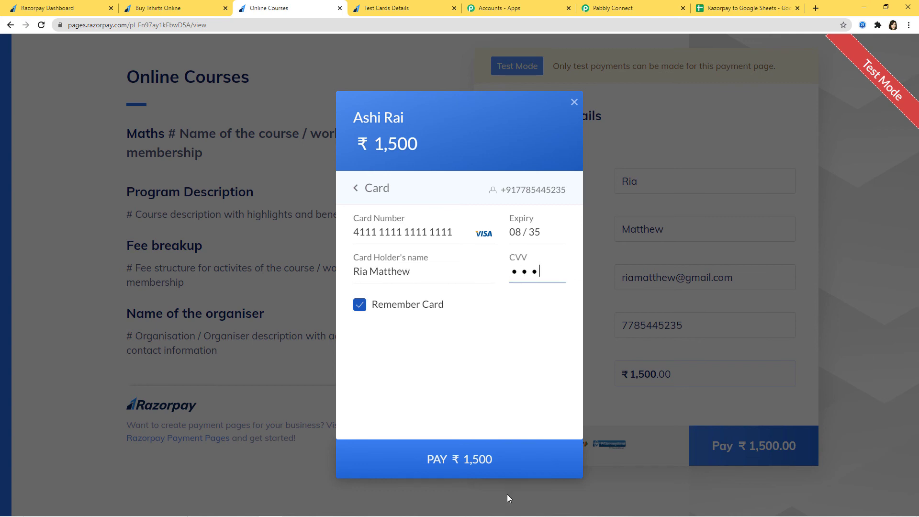
{"action": "left_click", "coordinate": [448, 464]}
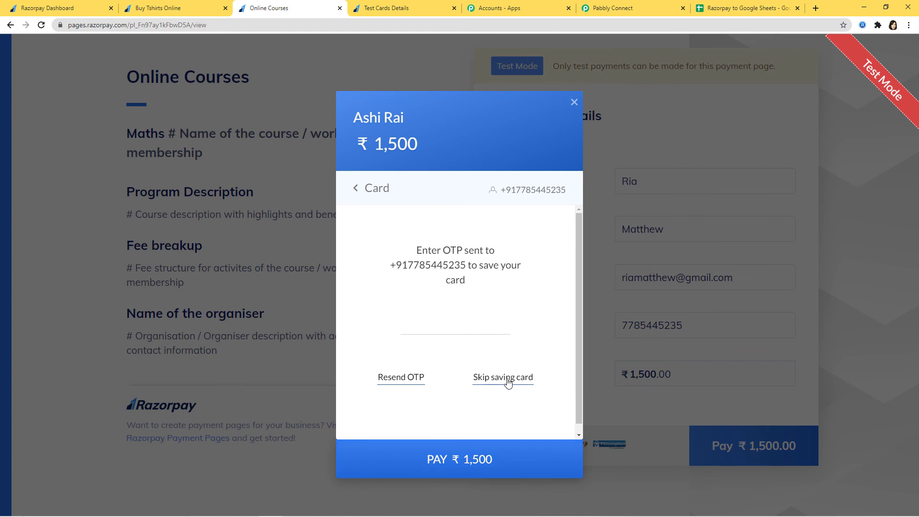
{"action": "left_click", "coordinate": [508, 381]}
{"action": "left_click", "coordinate": [424, 355]}
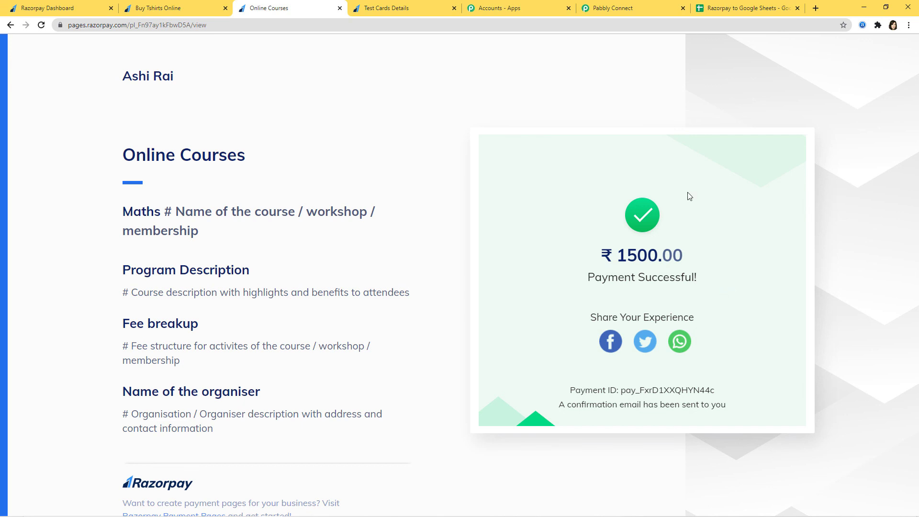
Confirm the 1500 card payment row appeared in the sheet, then return to the Pabbly workflow.
{"action": "left_click", "coordinate": [753, 9]}
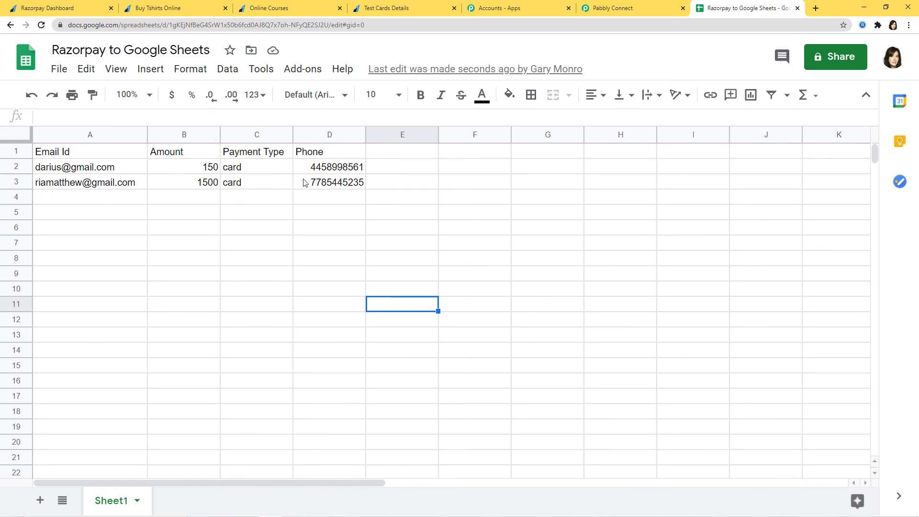
{"action": "left_click", "coordinate": [642, 10]}
{"action": "scroll", "coordinate": [837, 231], "scroll_direction": "up", "scroll_amount": 20}
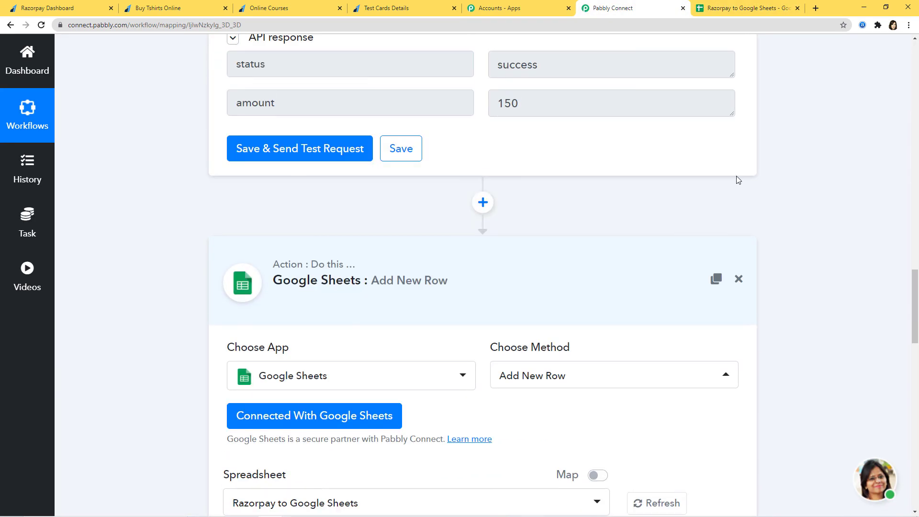
Collapse the Google Sheets action and Razorpay trigger to view the three-step workflow chain.
{"action": "left_click", "coordinate": [598, 262]}
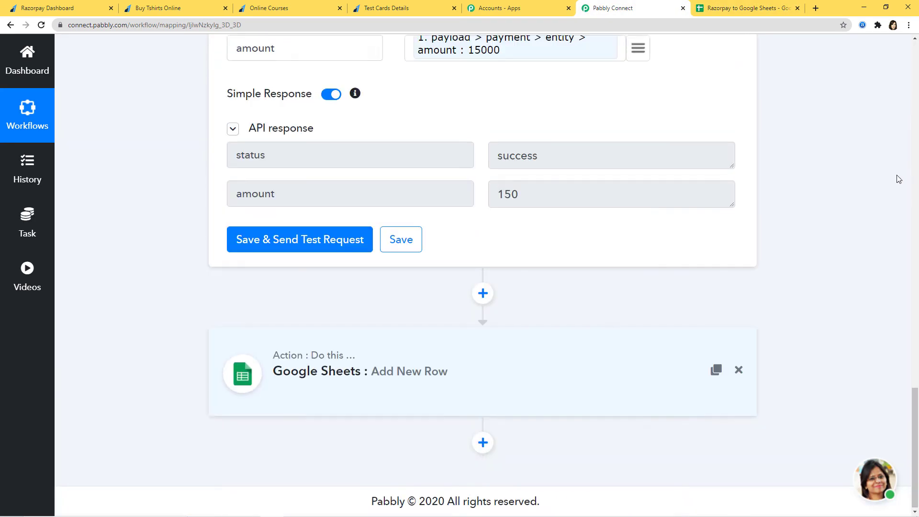
{"action": "scroll", "coordinate": [886, 181], "scroll_direction": "up", "scroll_amount": 10}
{"action": "scroll", "coordinate": [785, 197], "scroll_direction": "up", "scroll_amount": 12}
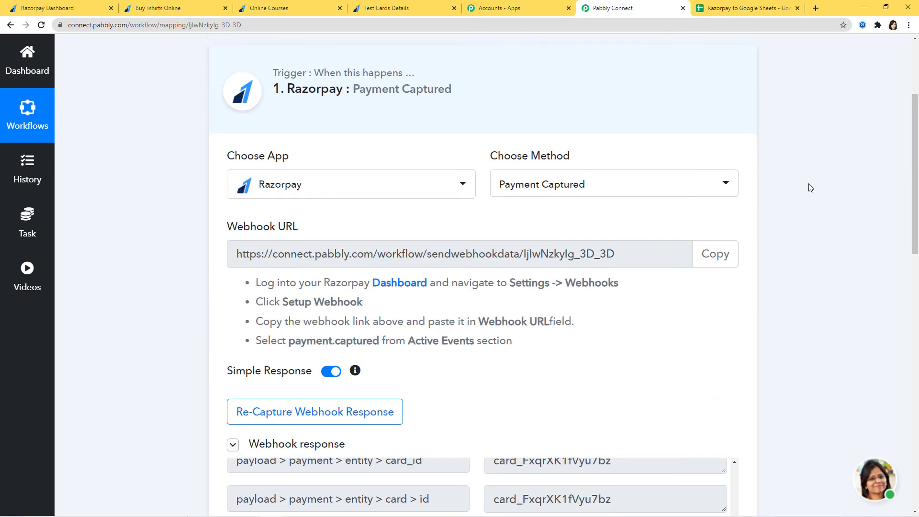
{"action": "scroll", "coordinate": [810, 187], "scroll_direction": "up", "scroll_amount": 4}
{"action": "left_click", "coordinate": [679, 216]}
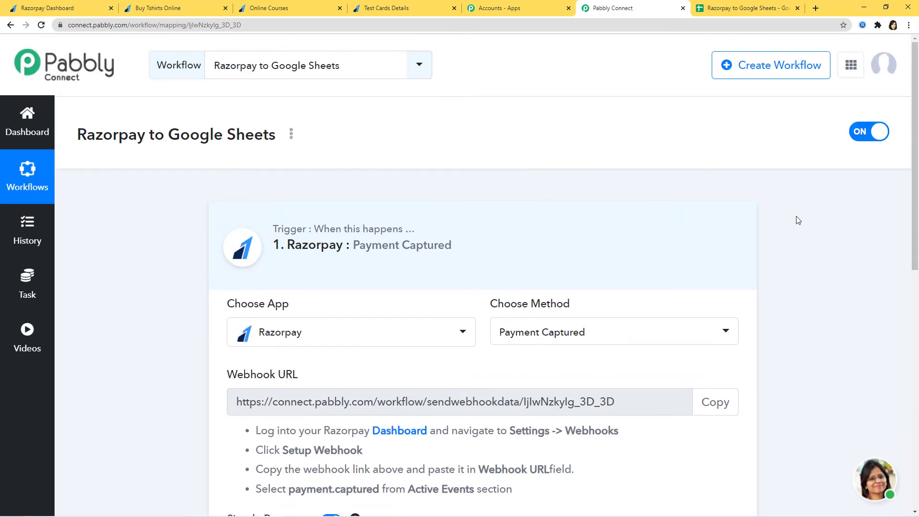
{"action": "scroll", "coordinate": [797, 240], "scroll_direction": "down", "scroll_amount": 3}
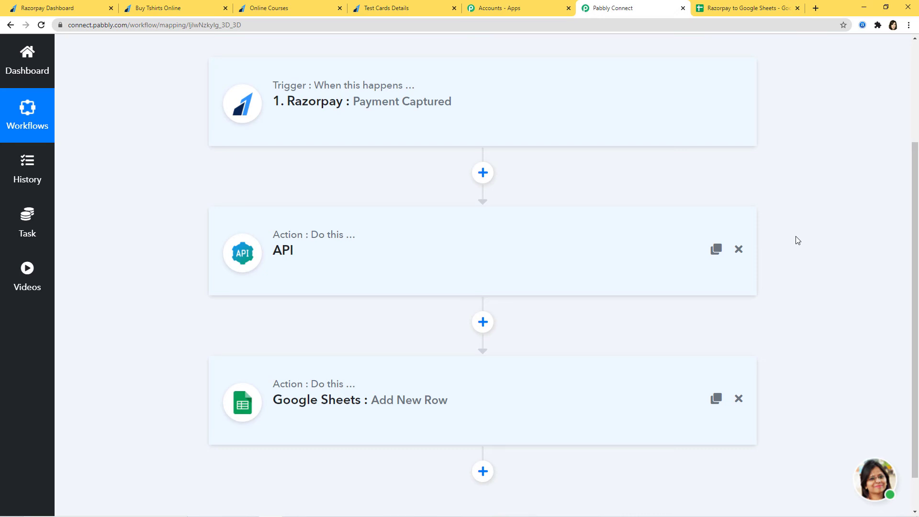